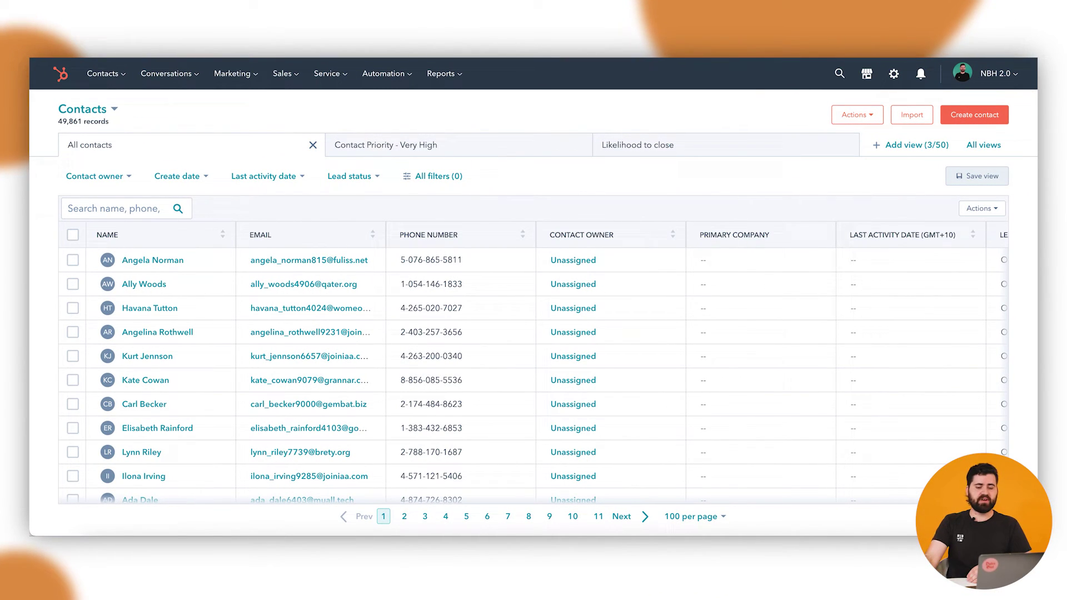
Open contact settings and go to Data Management > Properties to list all 238 contact properties
left_click(893, 75)
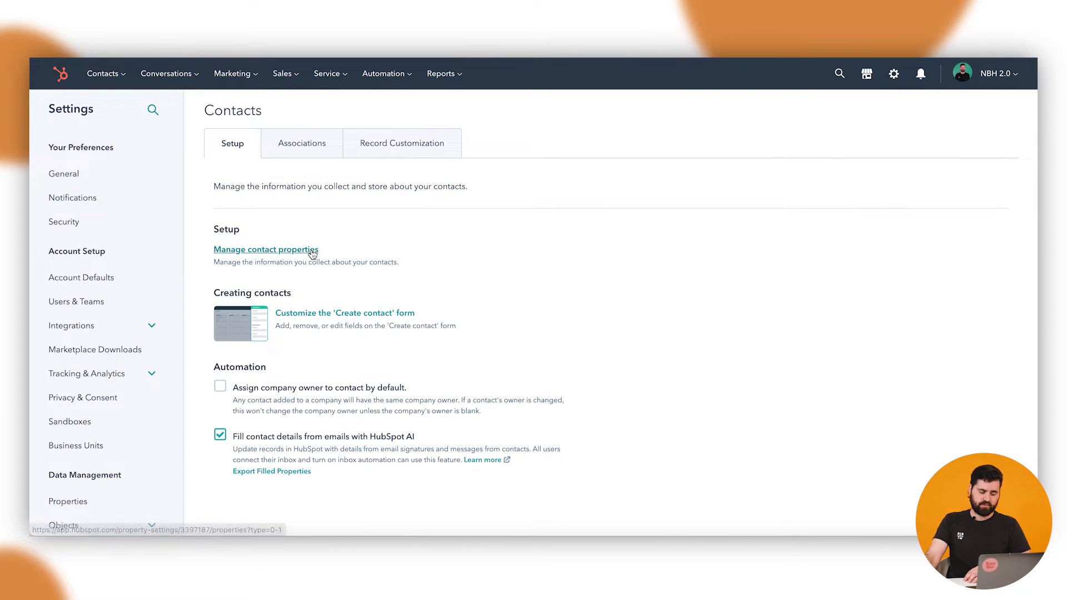
scroll(120, 195, "down", 3)
scroll(120, 194, "down", 2)
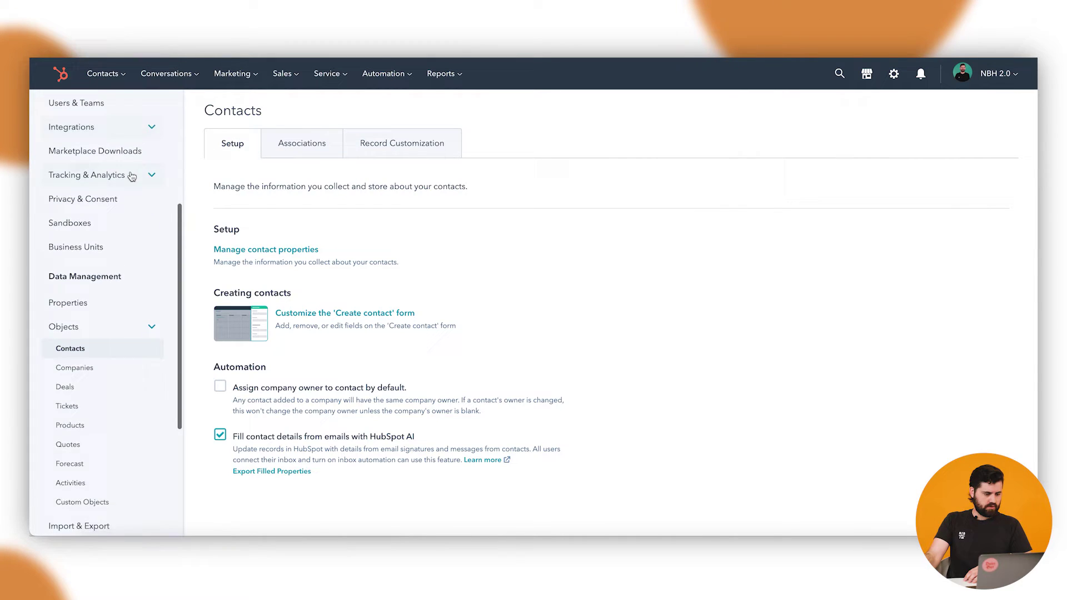
scroll(131, 207, "down", 2)
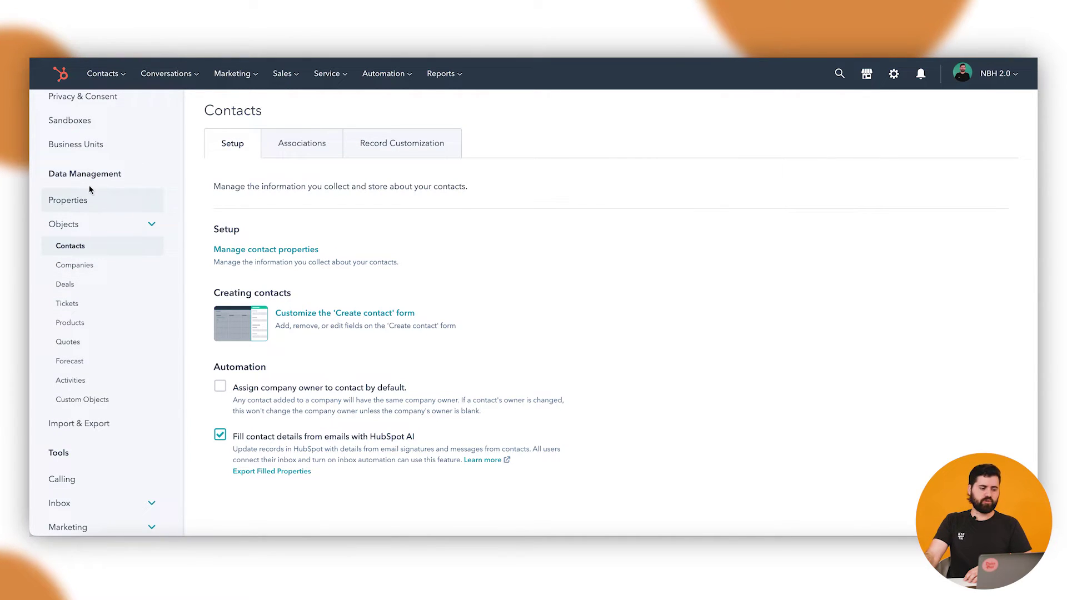
left_click(88, 204)
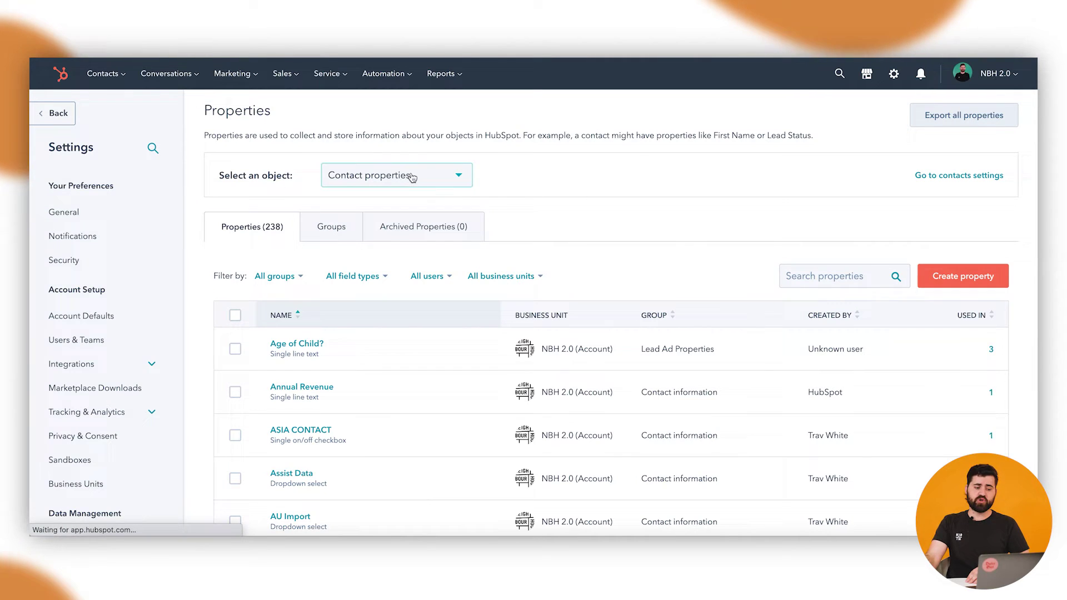
left_click(412, 176)
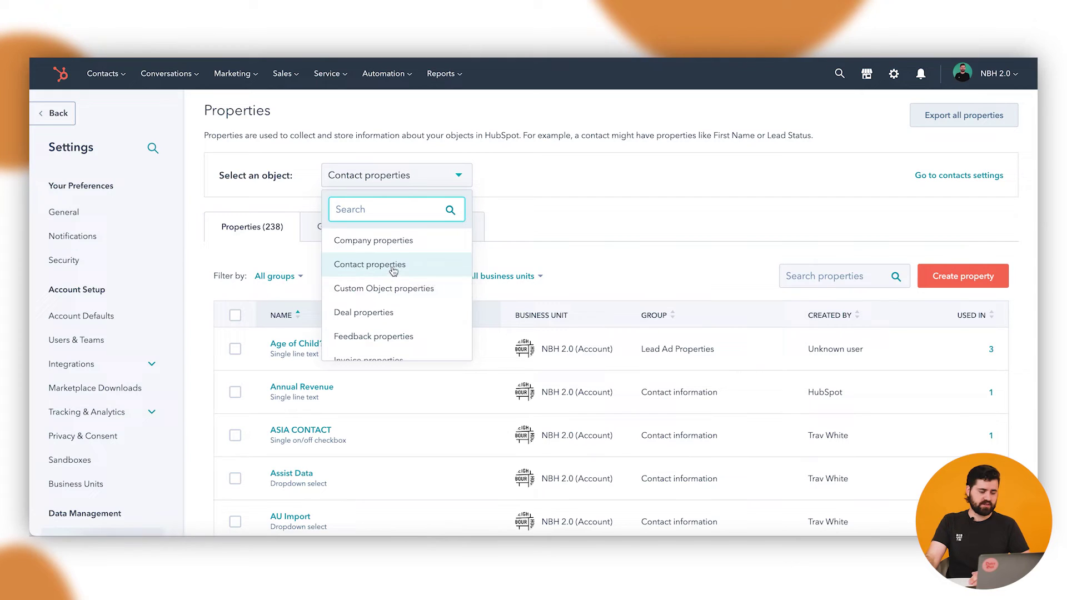
scroll(394, 270, "down", 1)
scroll(422, 278, "down", 2)
scroll(424, 252, "up", 1)
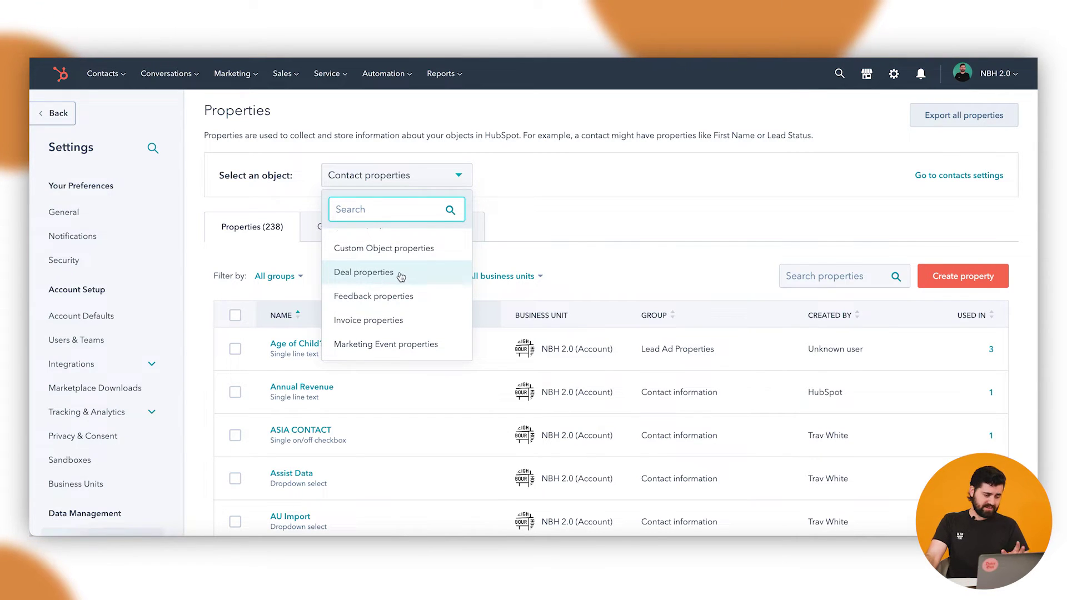
scroll(401, 277, "down", 2)
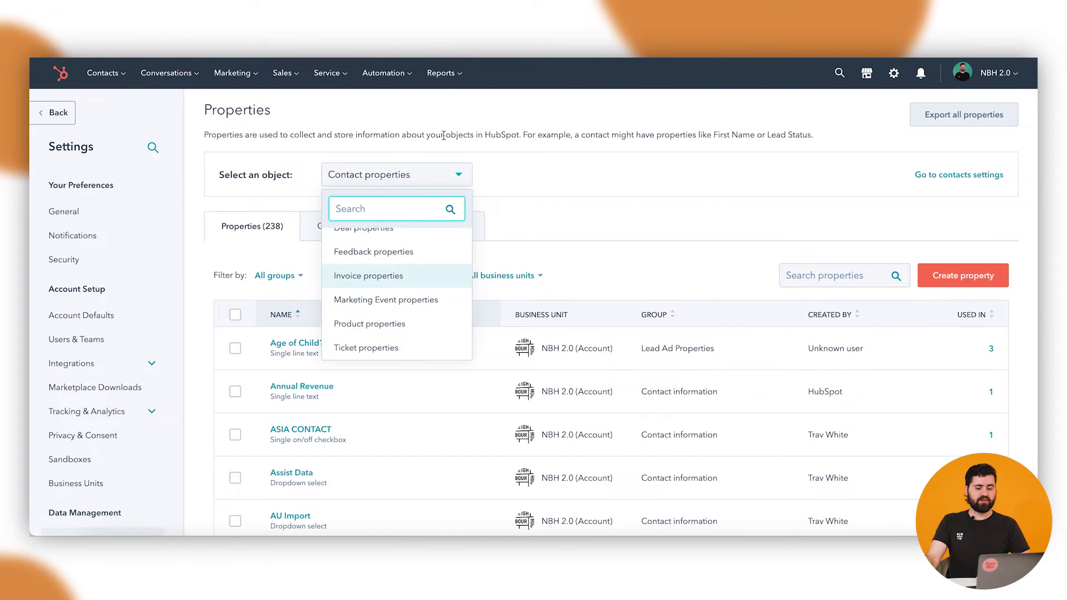
left_click(560, 275)
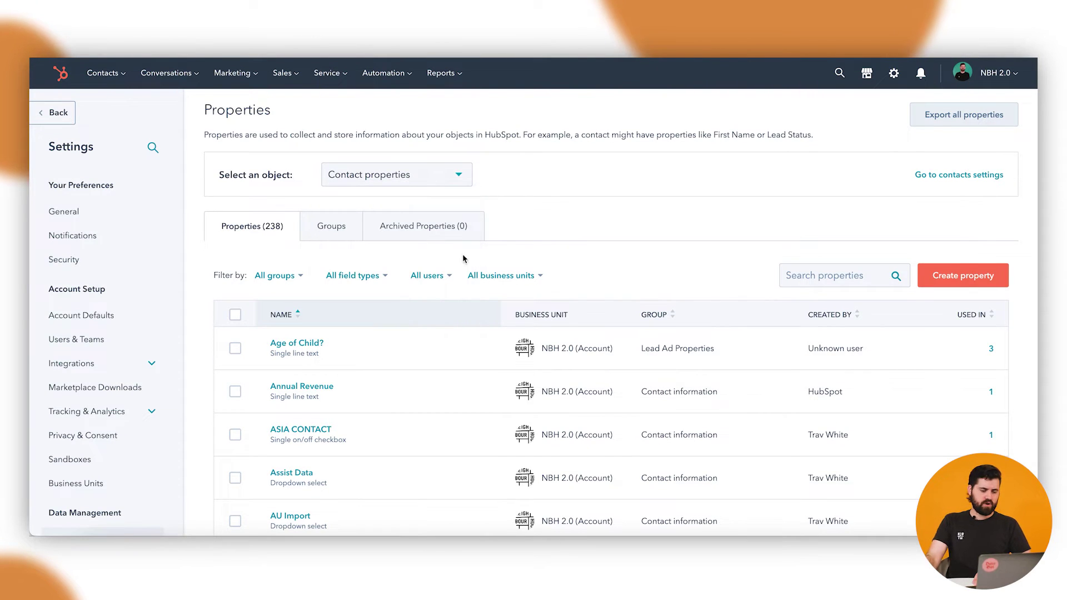
Start a new property and keep Contact as its object type
left_click(967, 278)
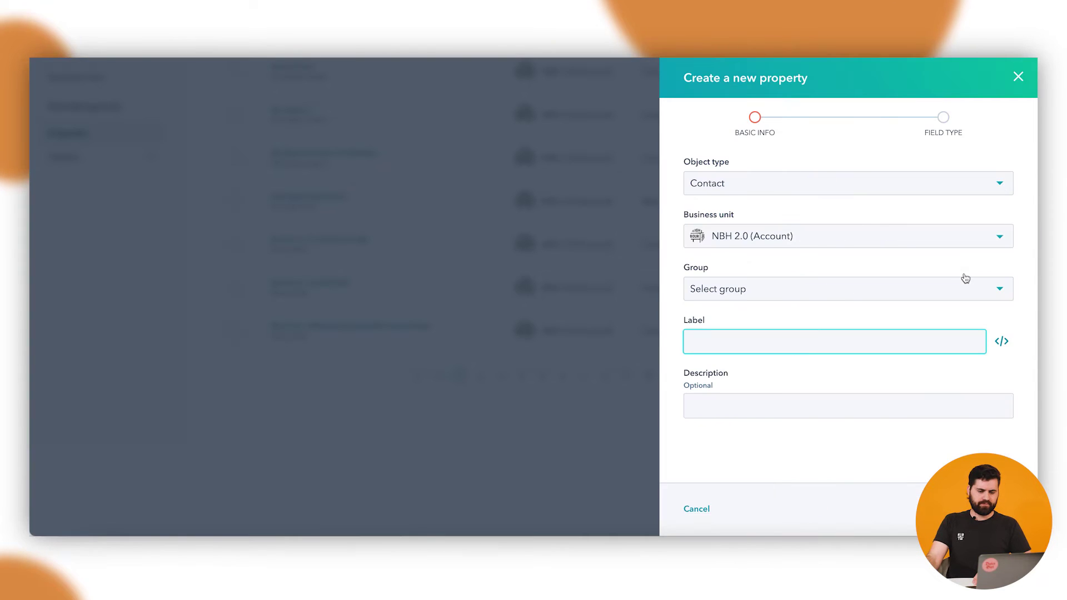
left_click(784, 186)
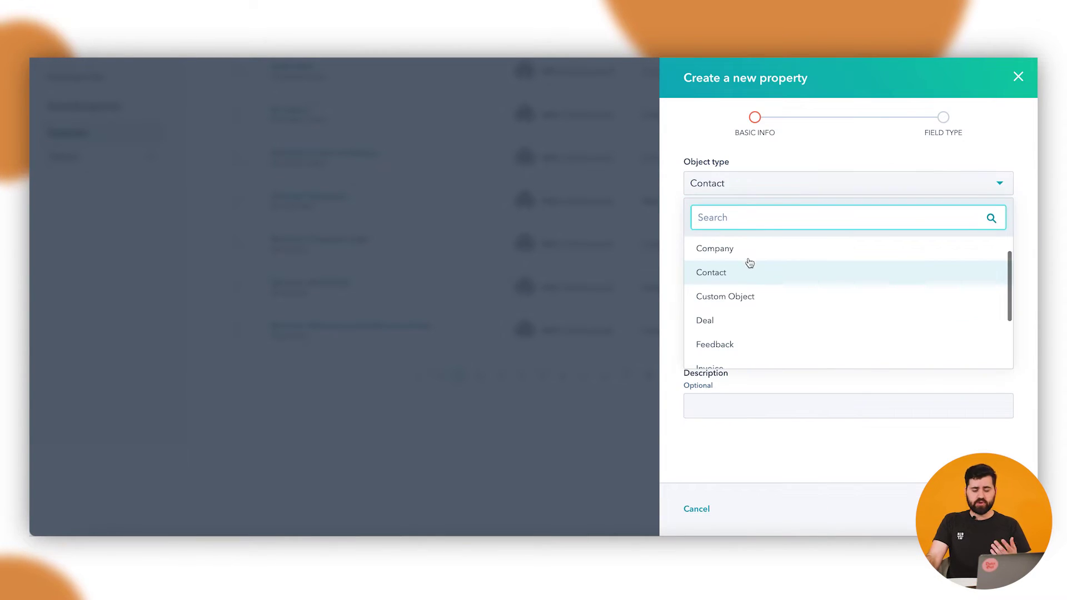
scroll(773, 310, "up", 1)
scroll(778, 281, "down", 1)
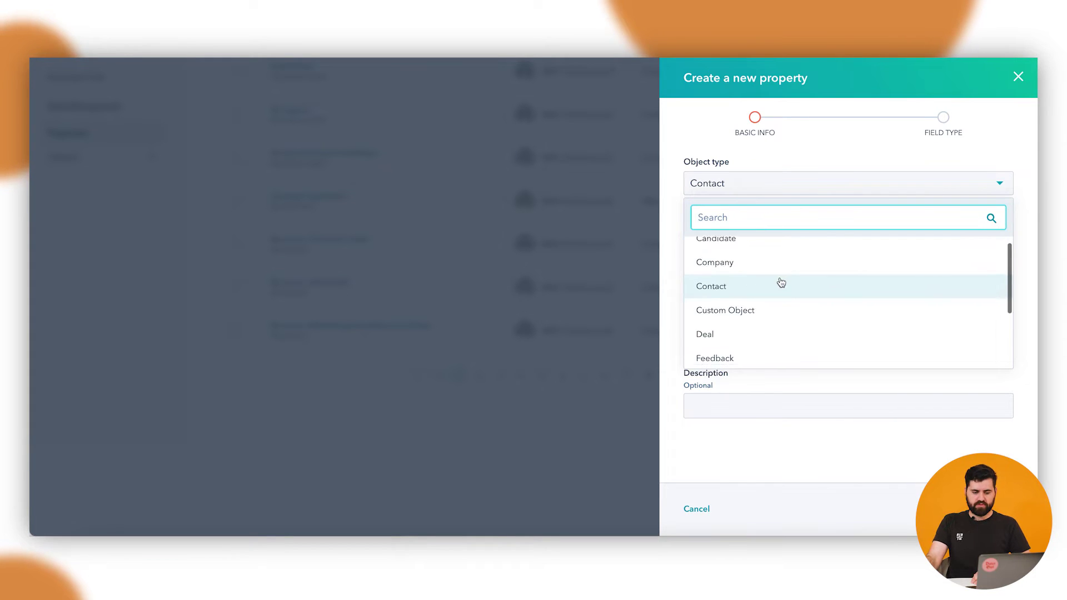
scroll(788, 282, "down", 2)
scroll(788, 284, "up", 1)
scroll(767, 311, "up", 3)
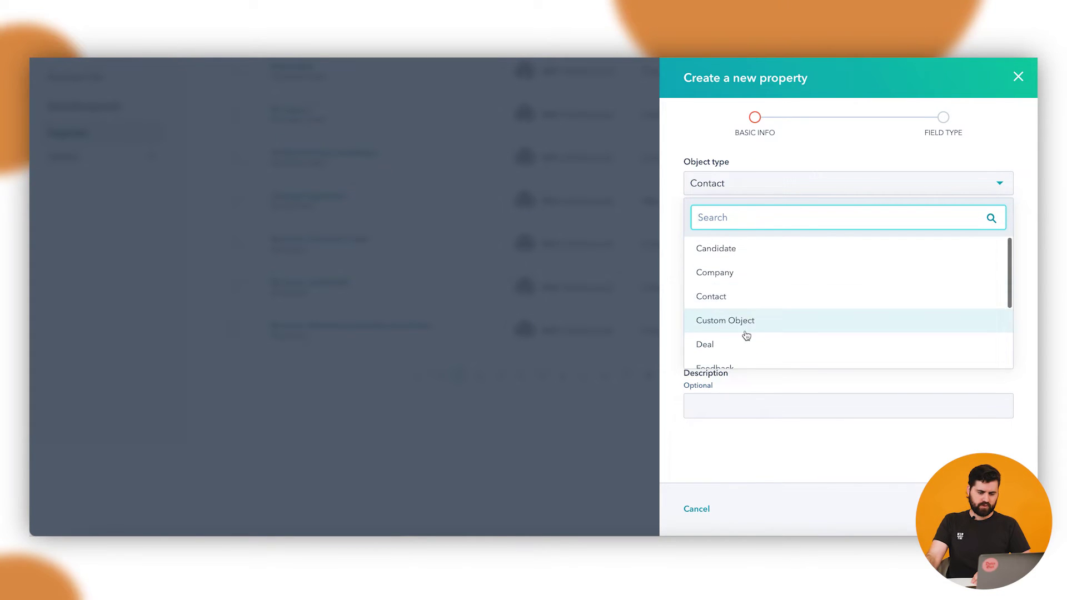
left_click(767, 298)
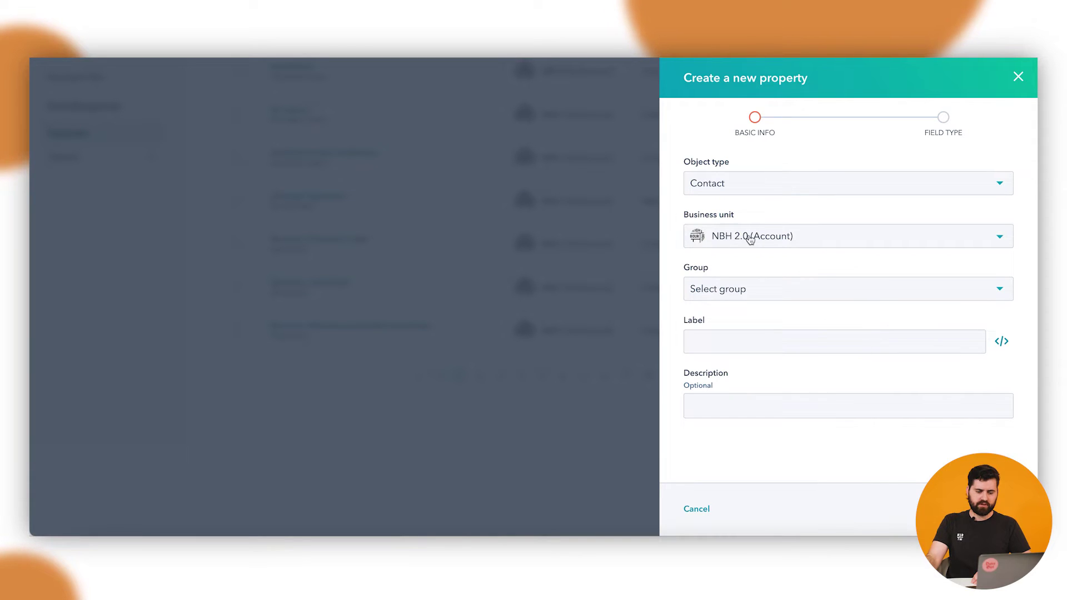
Set business unit NBH 2.0 (Account) and group Contact information
left_click(808, 242)
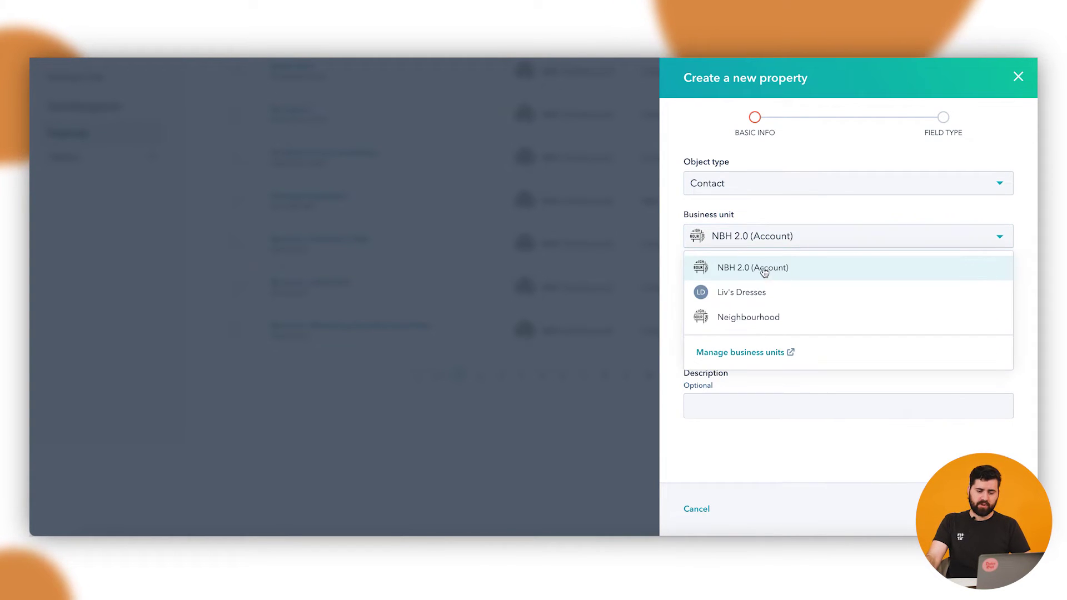
left_click(767, 272)
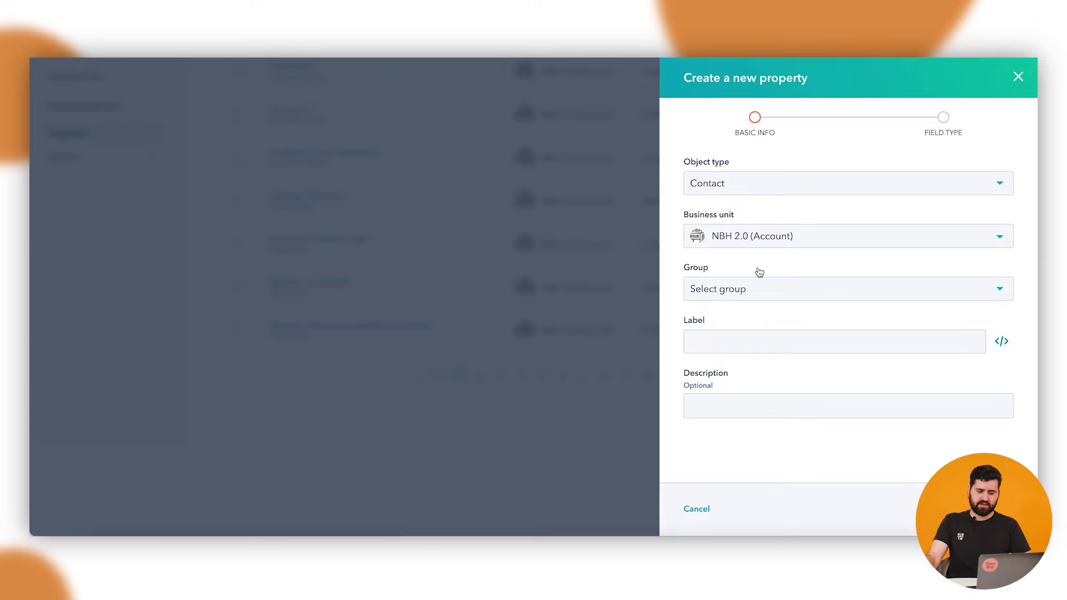
left_click(820, 298)
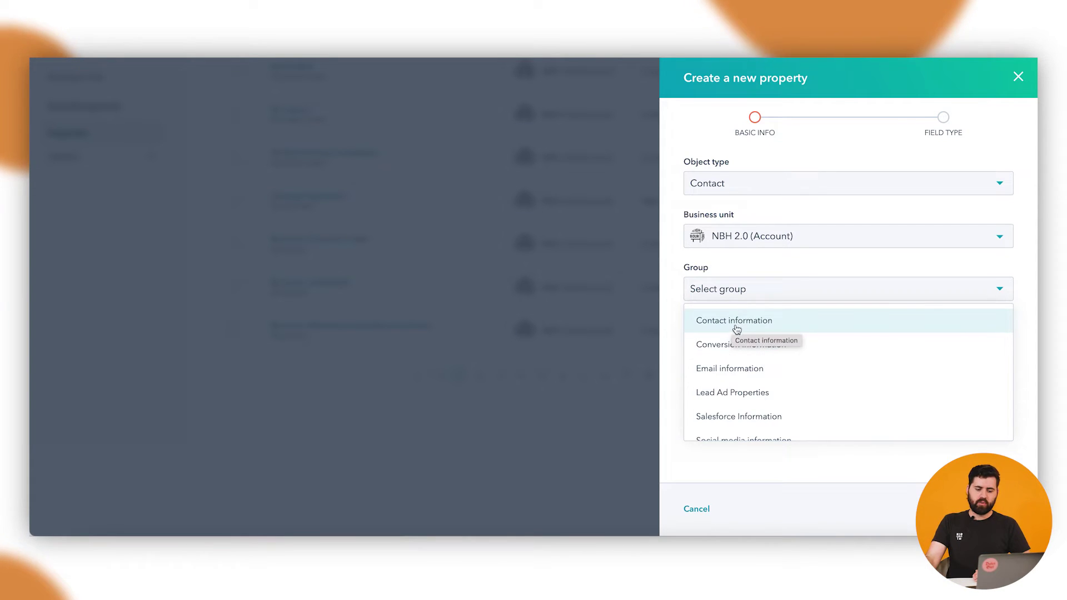
scroll(816, 414, "down", 1)
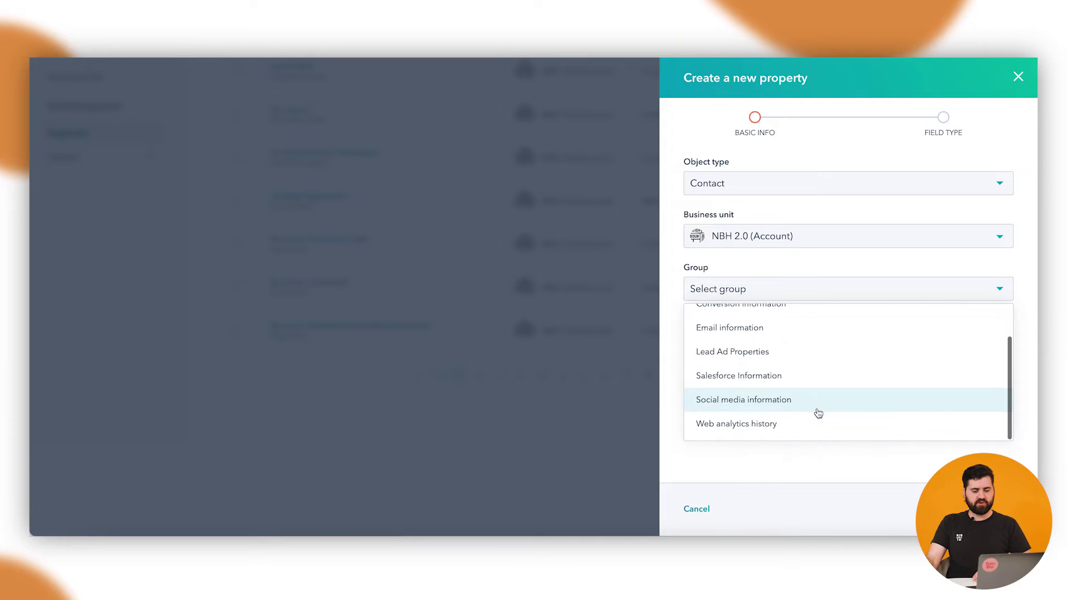
scroll(816, 405, "up", 1)
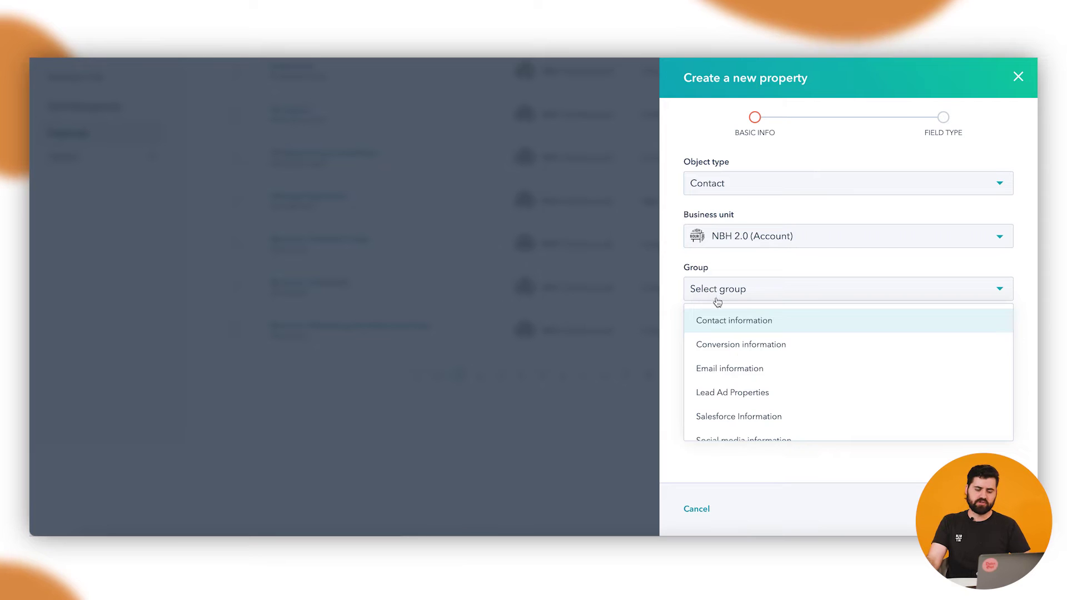
left_click(761, 325)
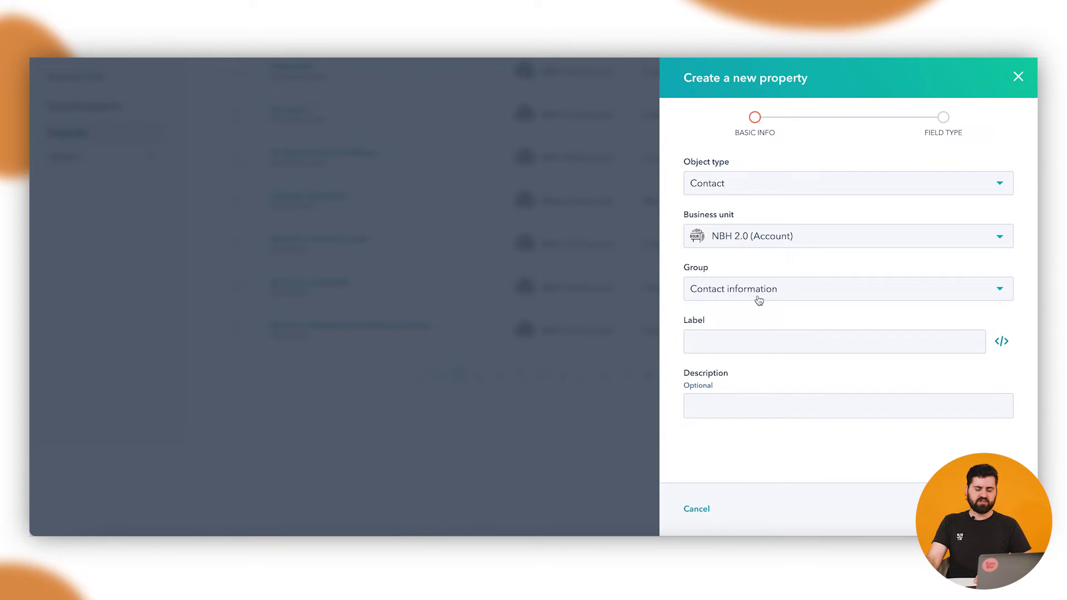
left_click(788, 343)
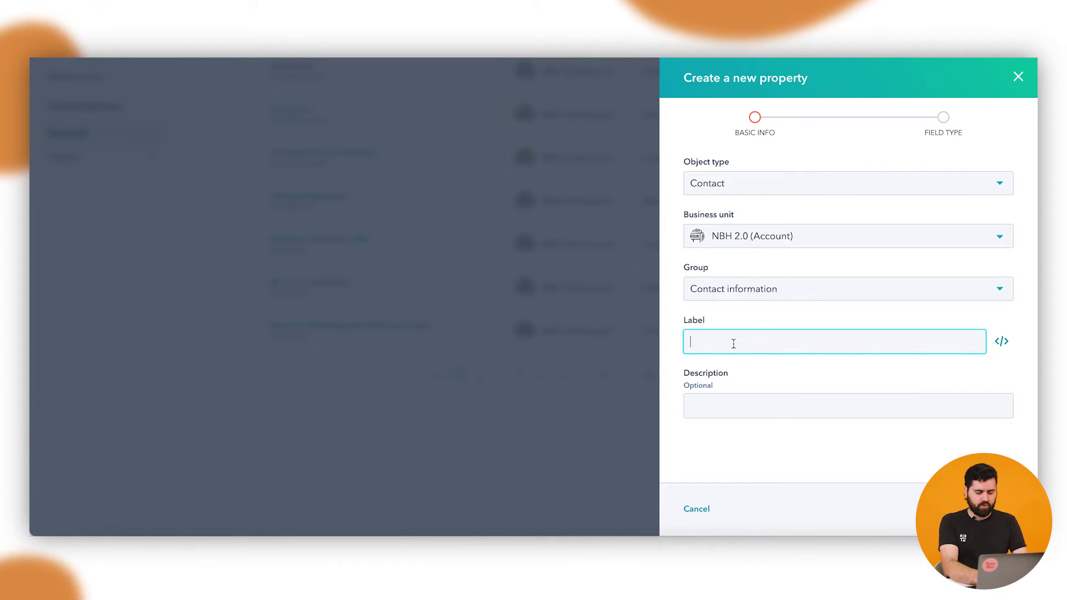
type("State")
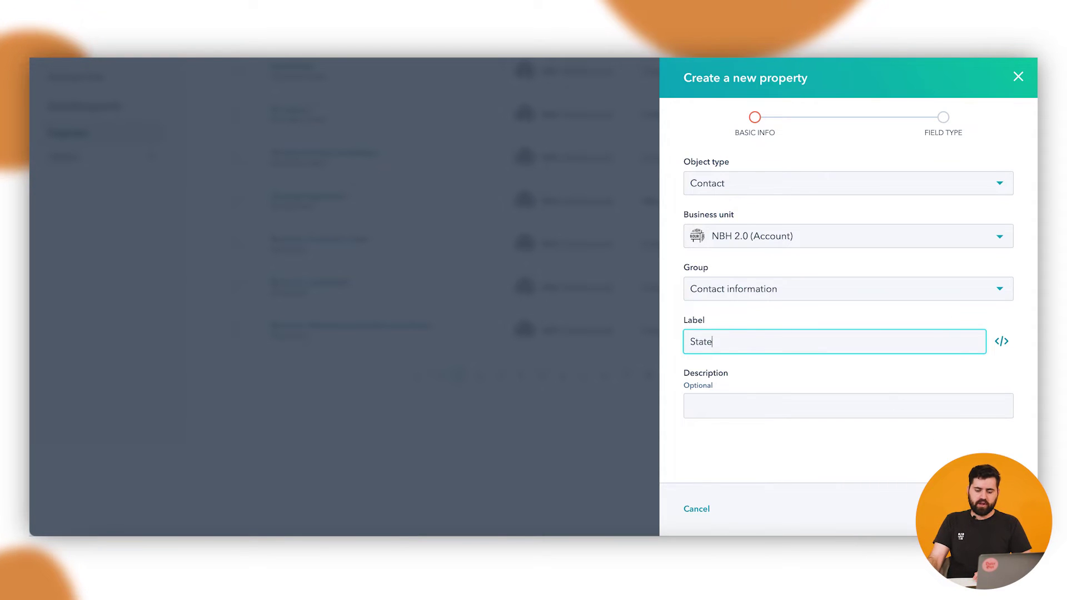
left_click(1001, 341)
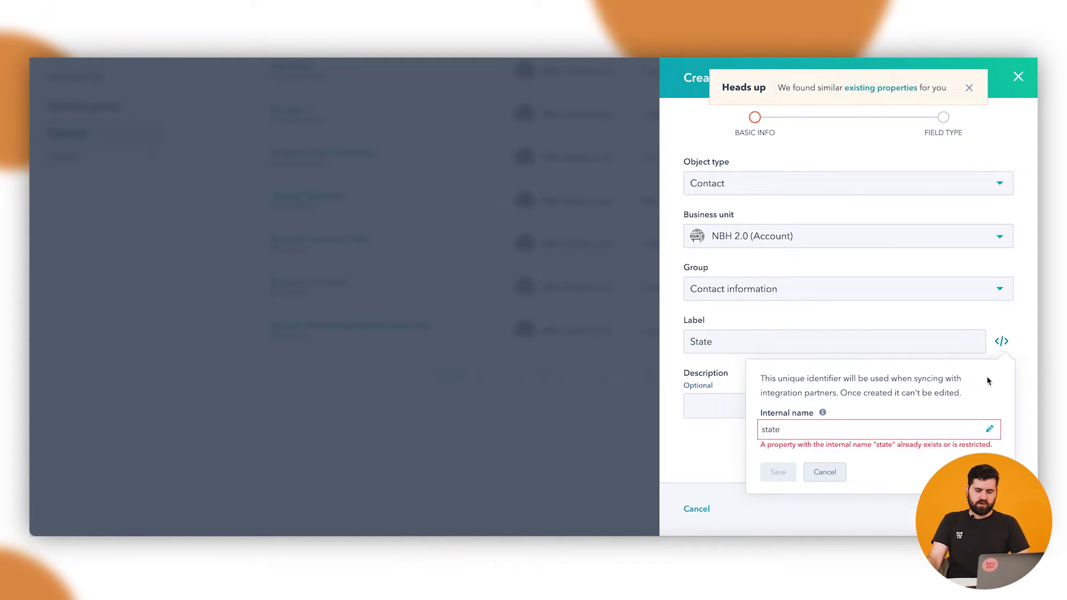
double_click(841, 333)
key("BackSpace")
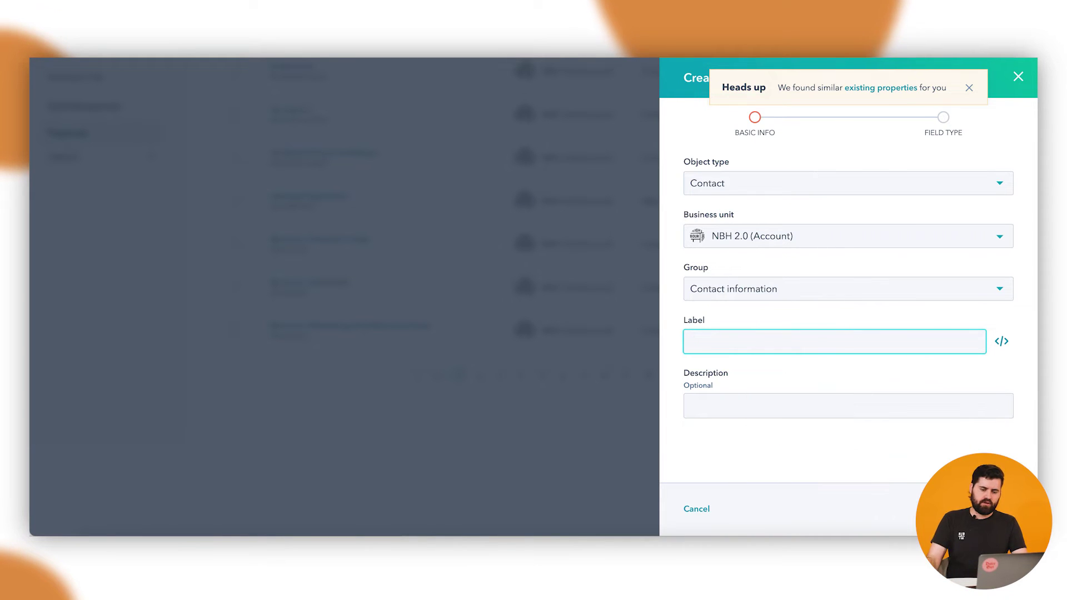
Dismiss the Heads up banner, then enter label 'Existing Hubspot User' and its description
left_click(970, 88)
type("Existing Hubspot User")
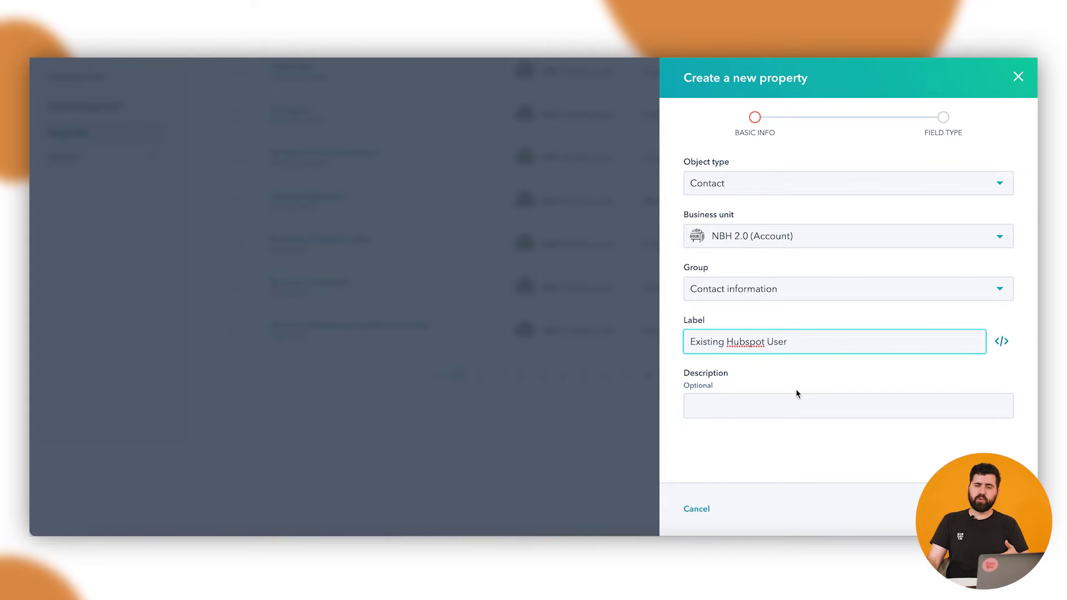
left_click(774, 405)
type("Is the contact an existing Hubspot")
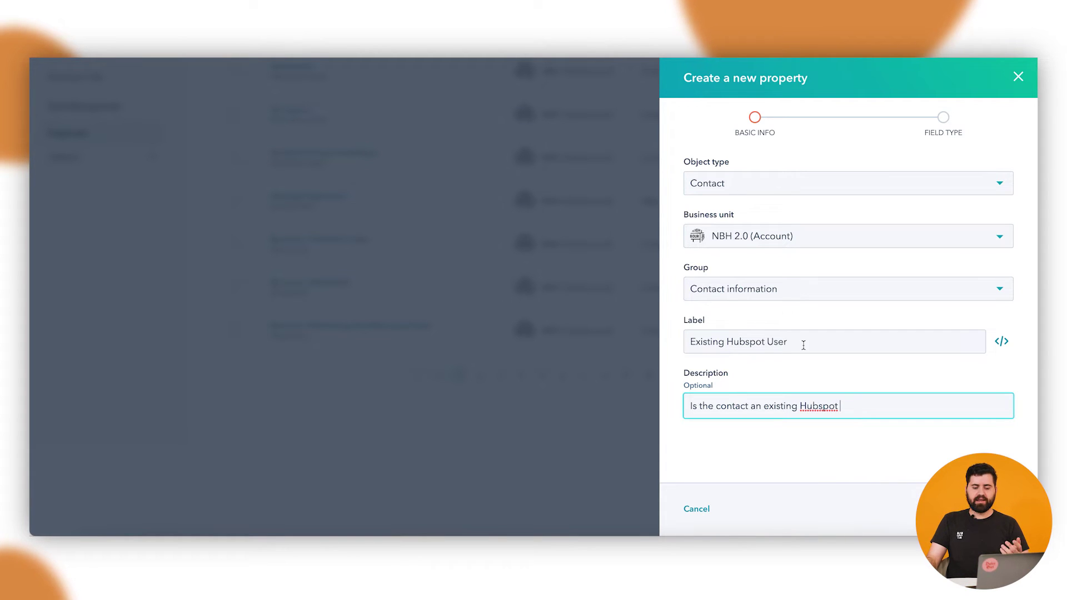
triple_click(710, 348)
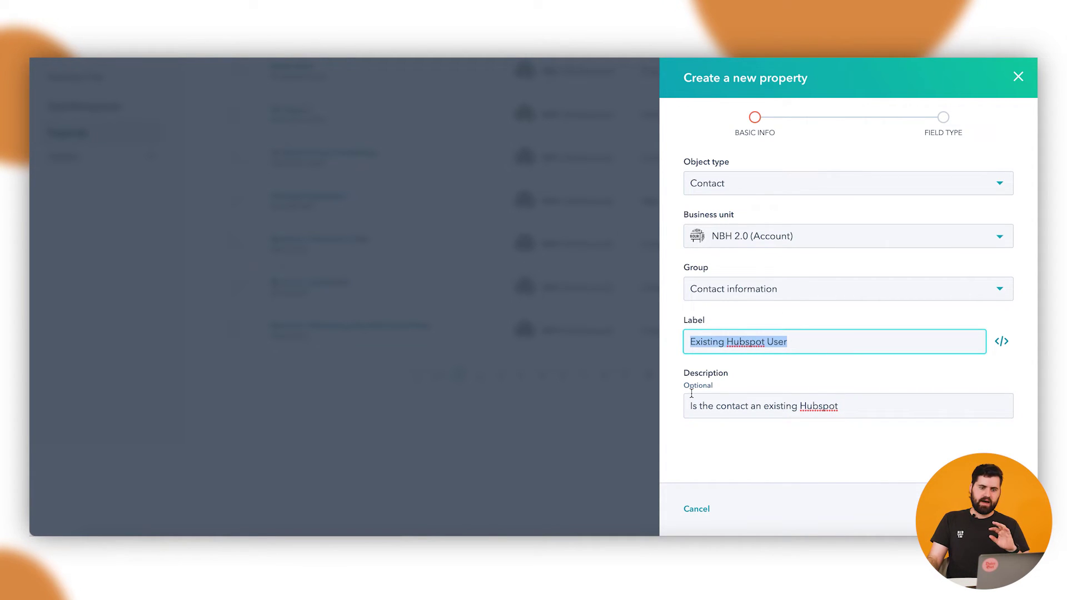
left_click(855, 405)
type("user")
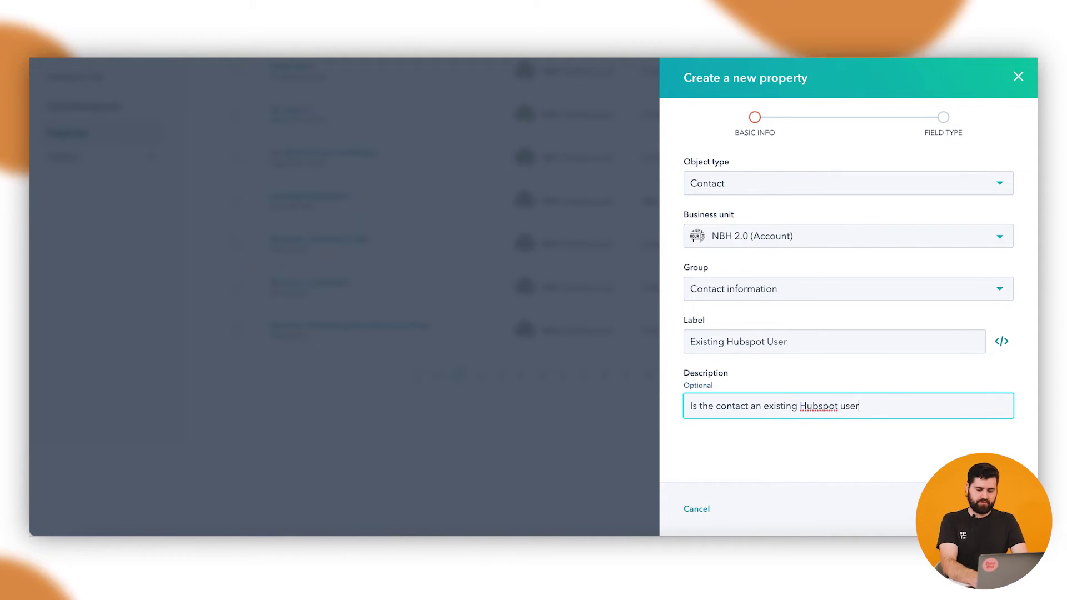
left_click(863, 453)
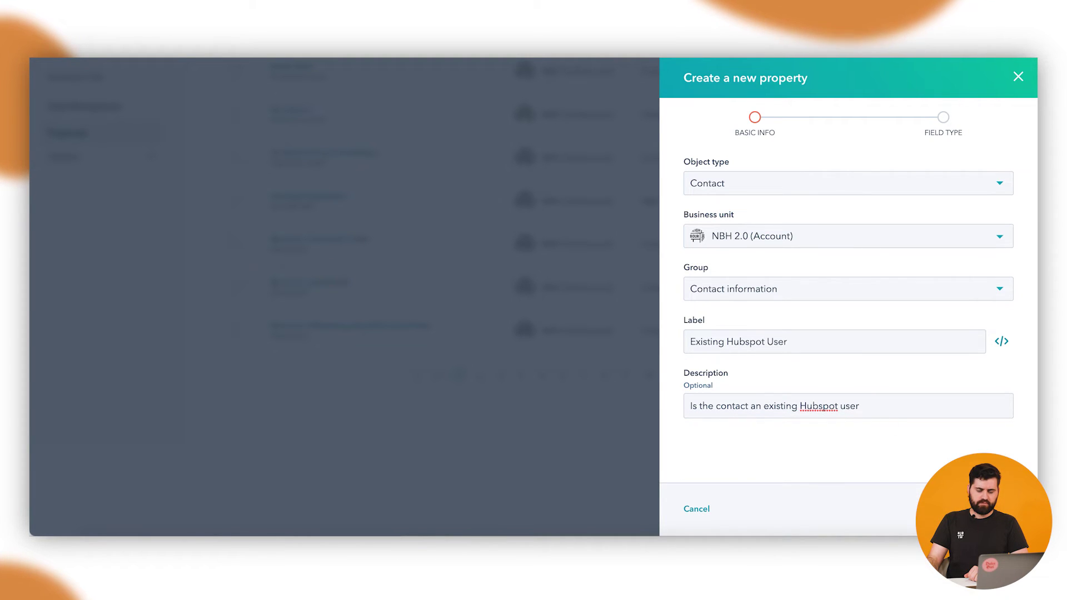
Advance to the Field Type step and scroll through the field type list
left_click(987, 509)
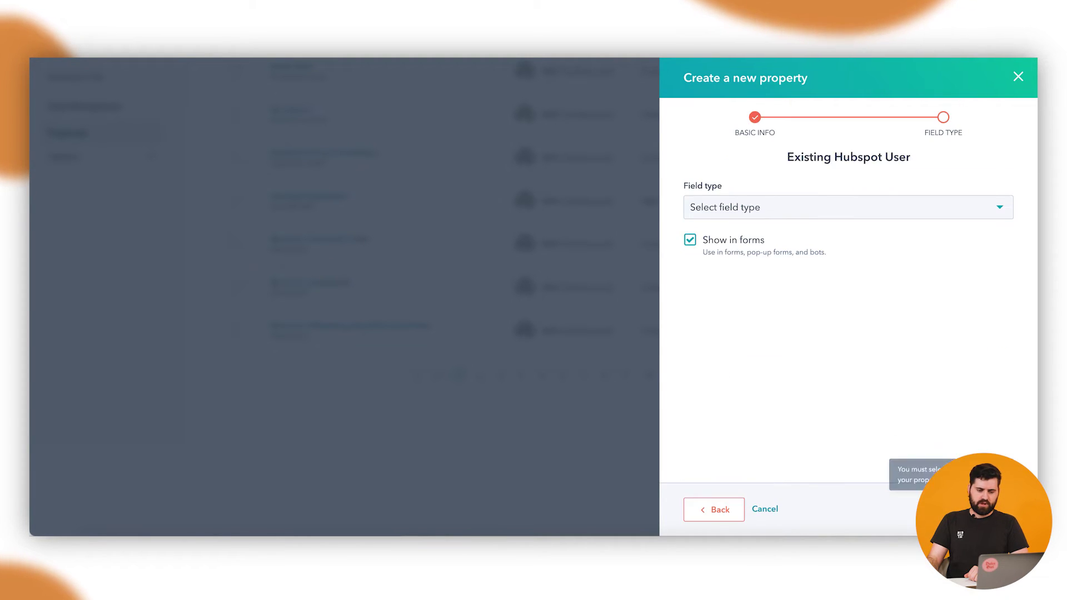
left_click(833, 208)
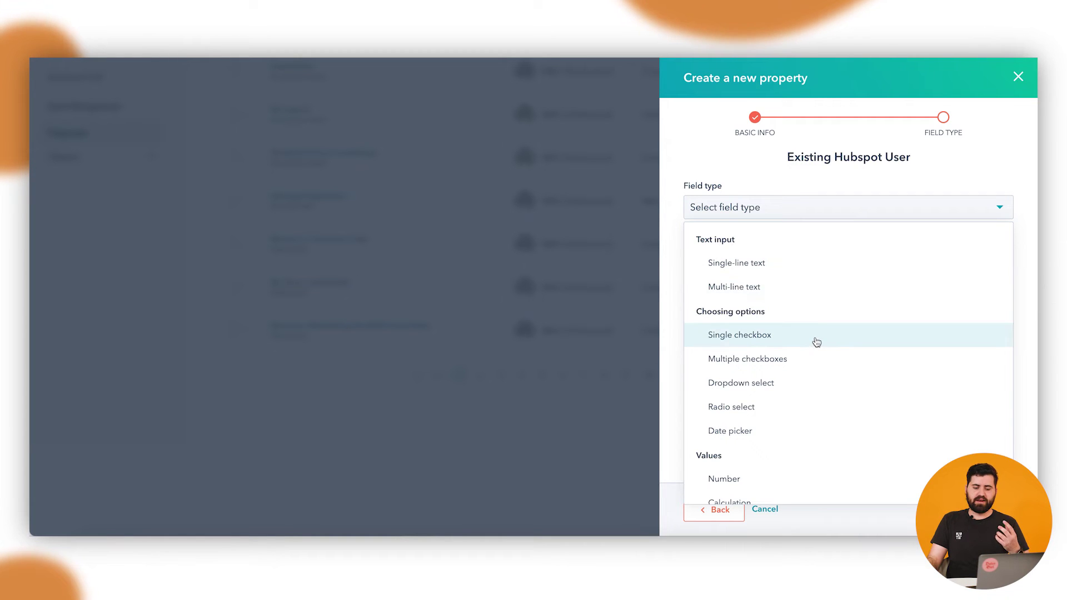
scroll(811, 339, "down", 1)
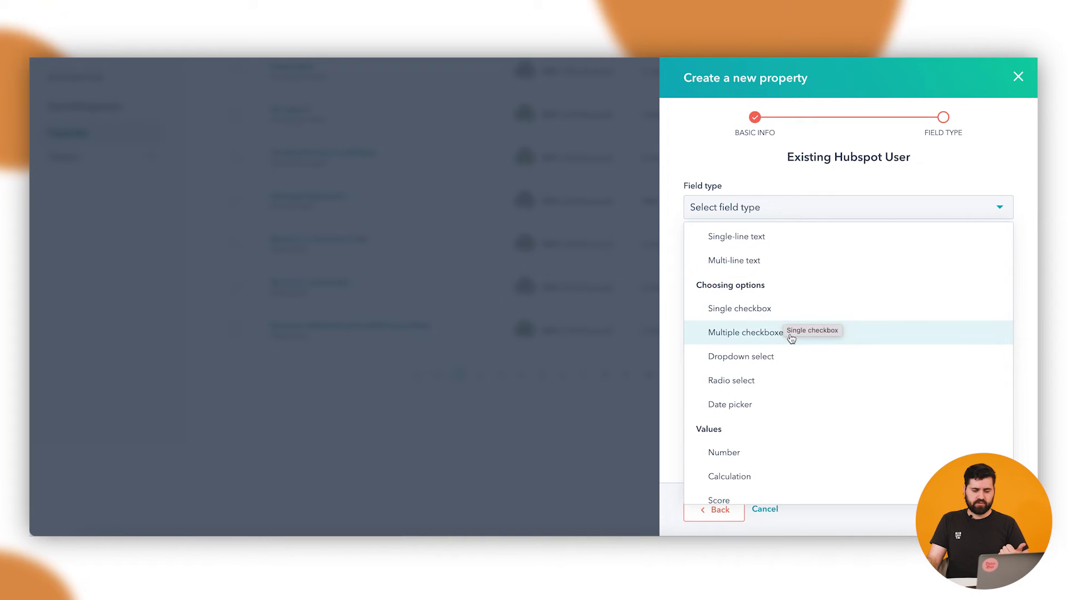
scroll(778, 345, "down", 1)
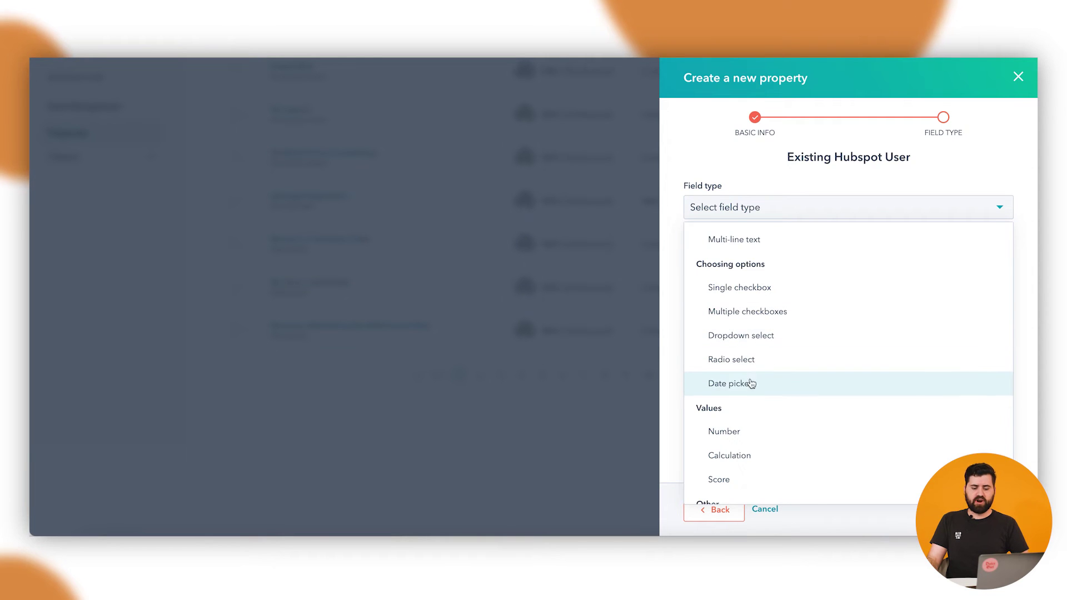
scroll(759, 397, "down", 1)
scroll(760, 396, "down", 2)
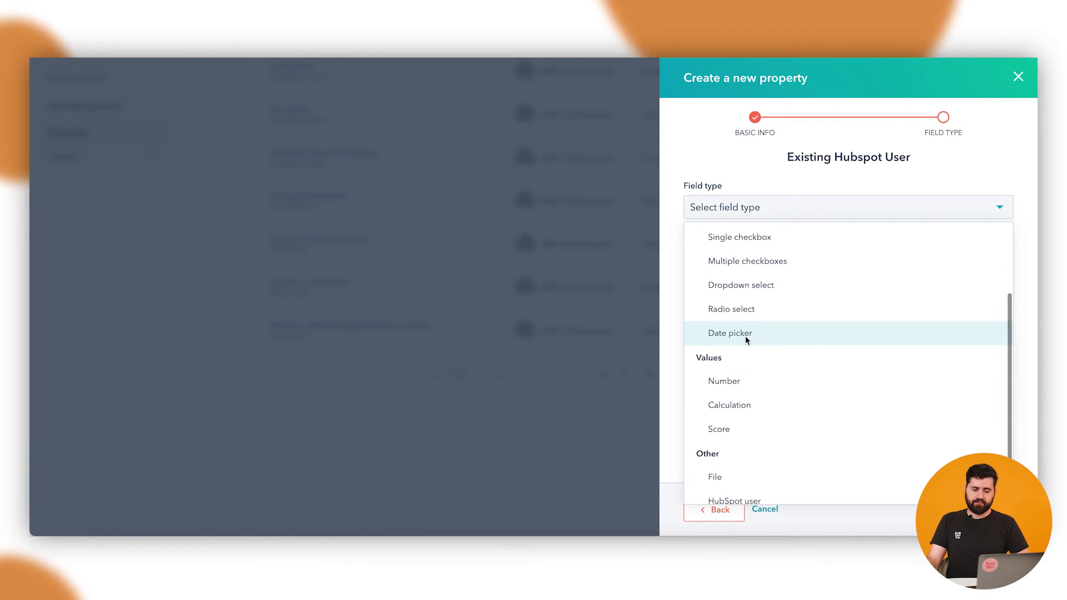
Select Date picker and test its calendar in the preview
left_click(746, 336)
left_click(726, 293)
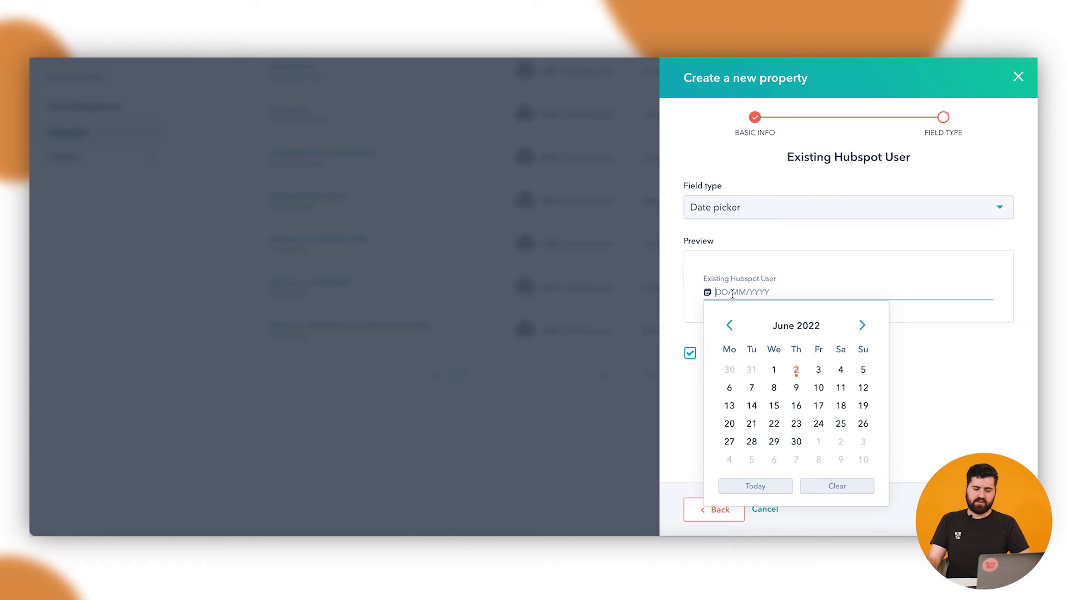
left_click(914, 378)
Reopen the field type list and scroll back up through the options
left_click(749, 217)
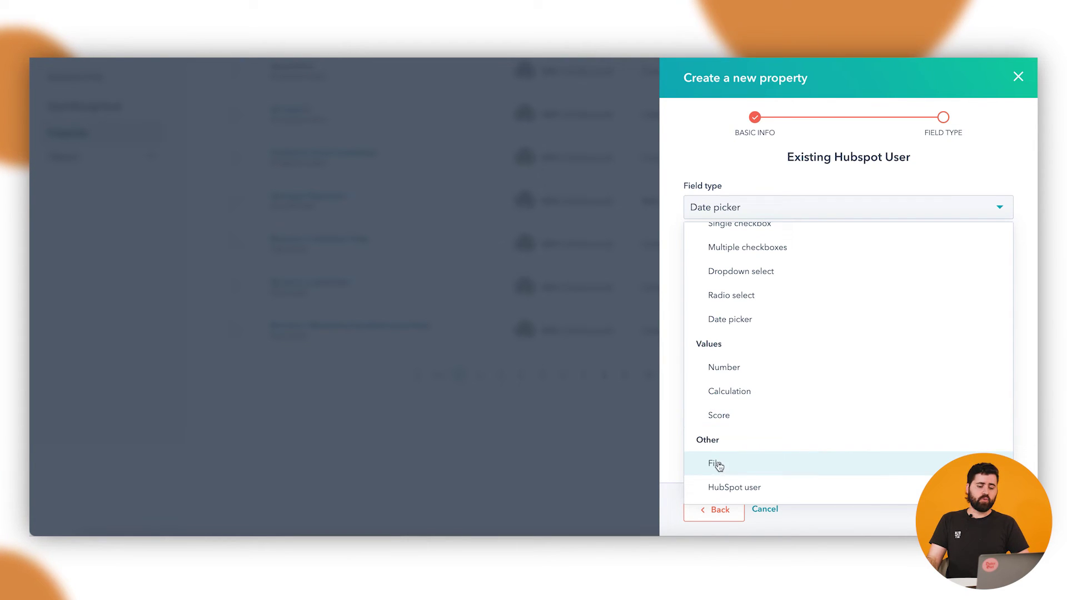
scroll(722, 473, "up", 1)
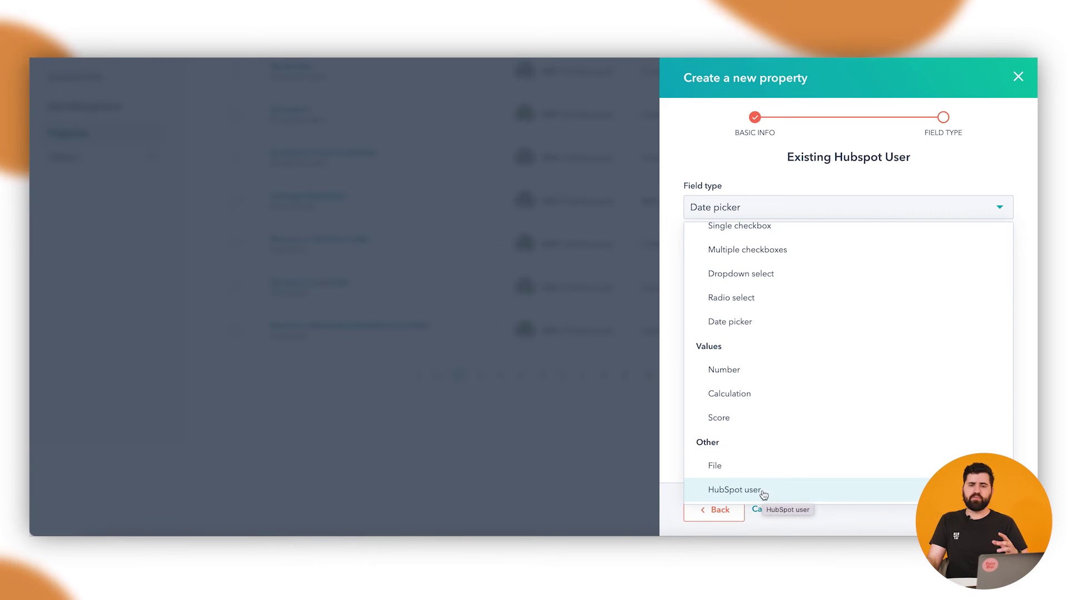
scroll(758, 419, "up", 3)
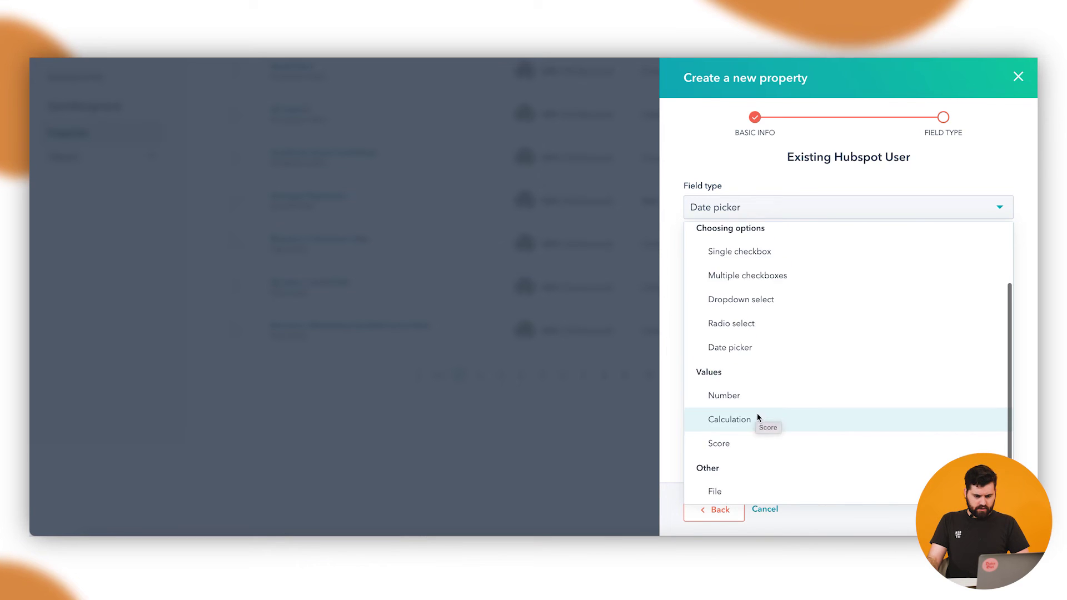
scroll(762, 412, "up", 1)
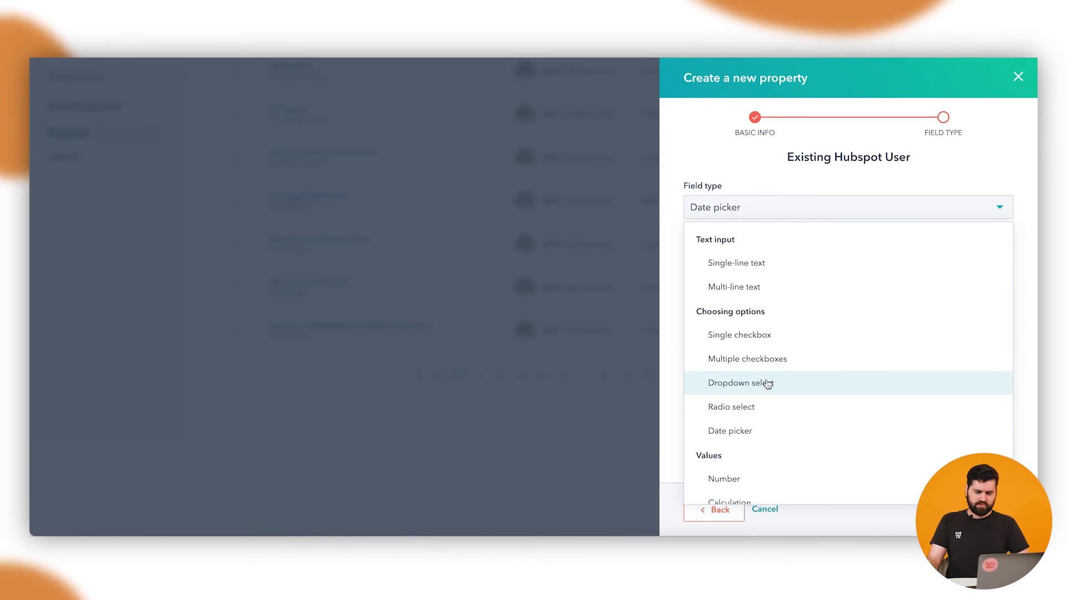
Set the field type to Dropdown select with two options, Yes and No
left_click(767, 381)
left_click(640, 330)
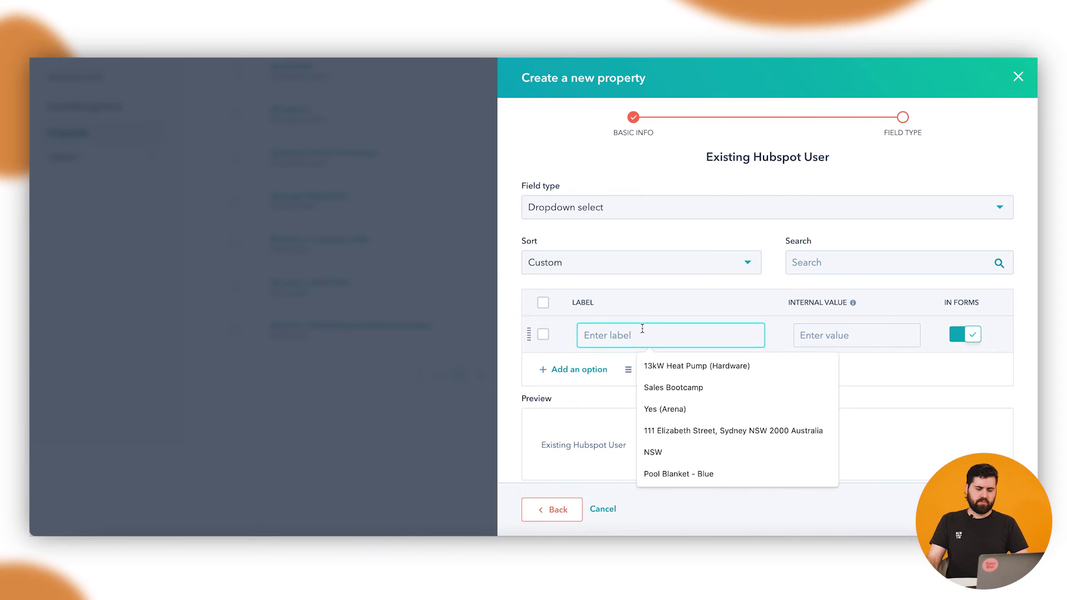
type("Yes")
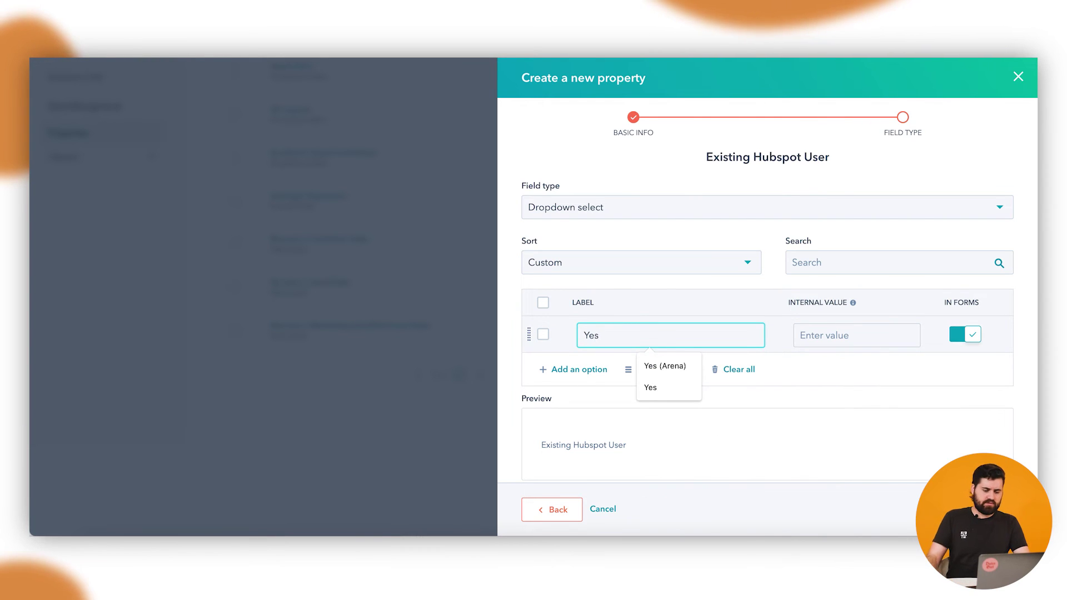
left_click(567, 369)
type("No")
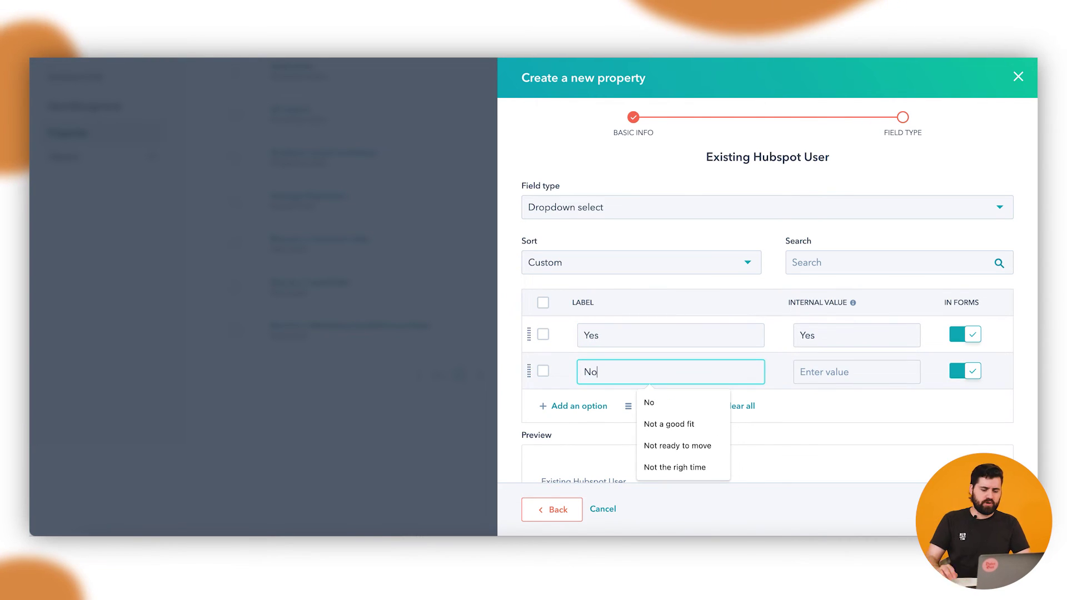
left_click(603, 186)
left_click(617, 207)
left_click(621, 132)
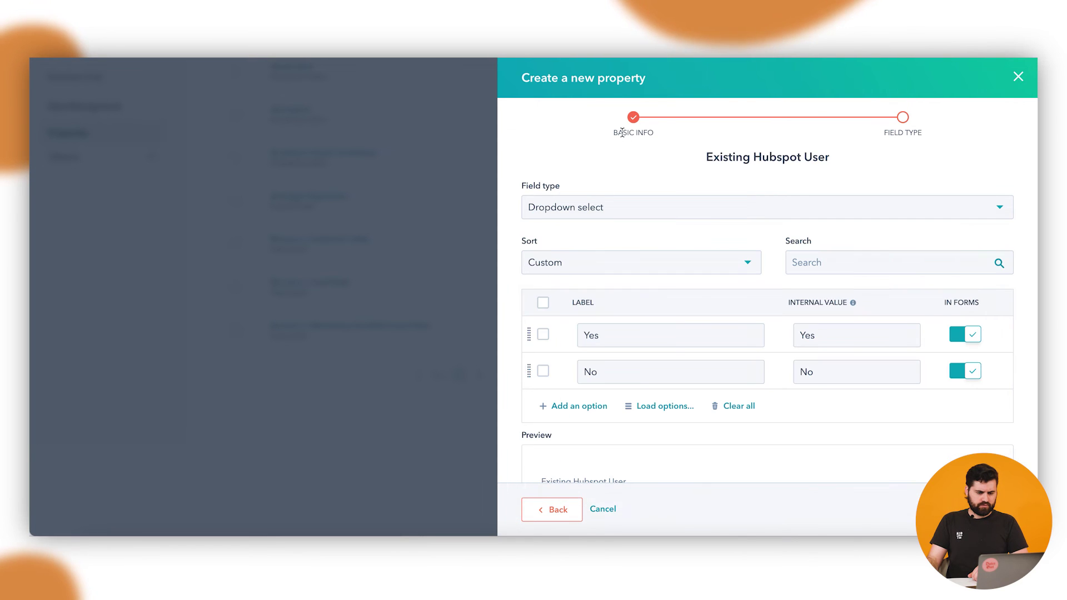
scroll(656, 352, "down", 1)
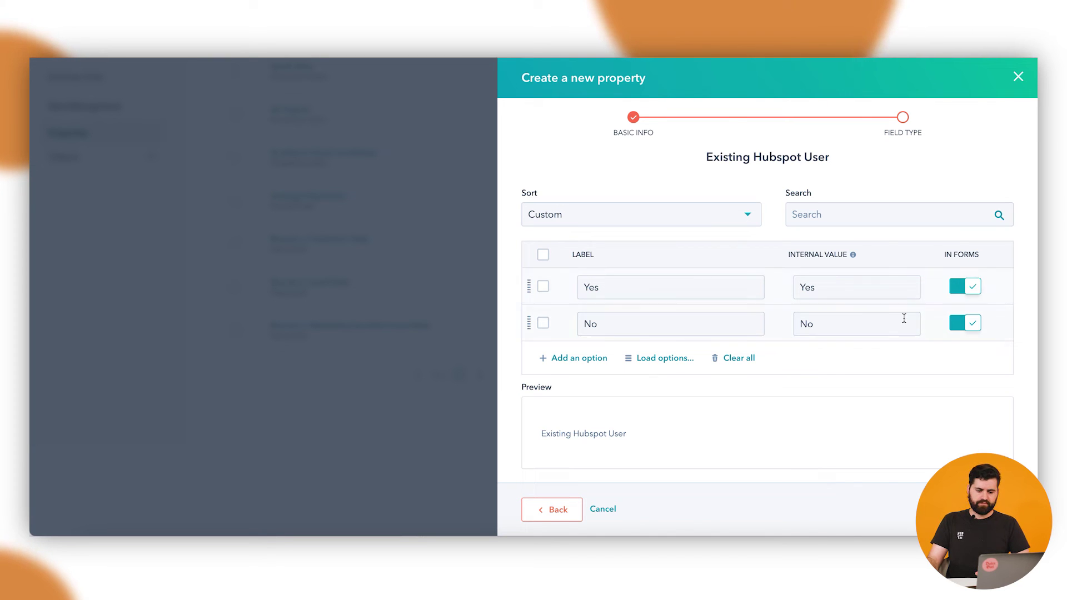
left_click(685, 259)
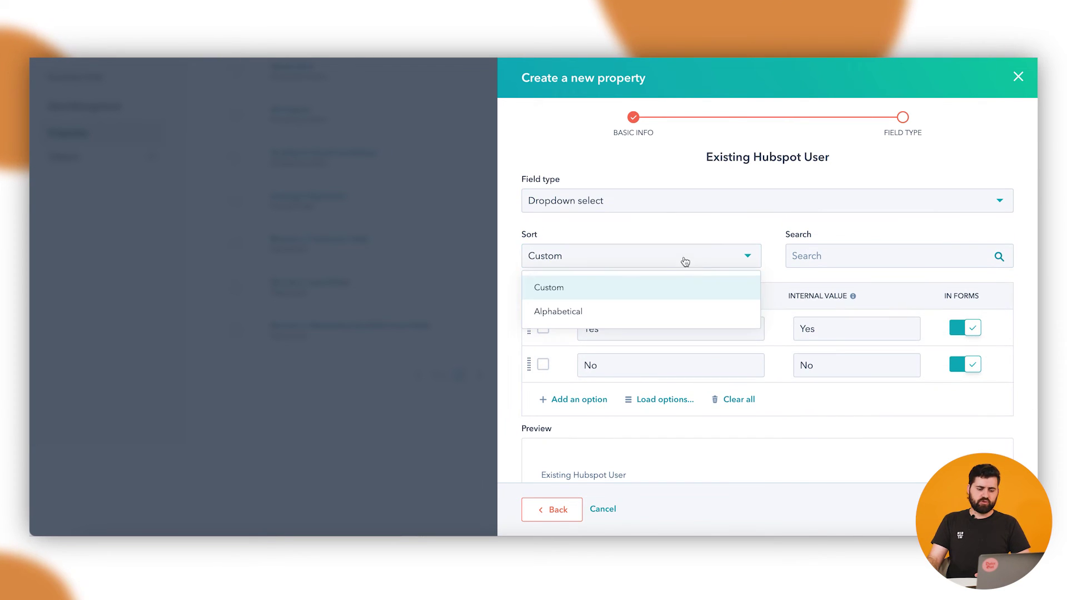
left_click(614, 314)
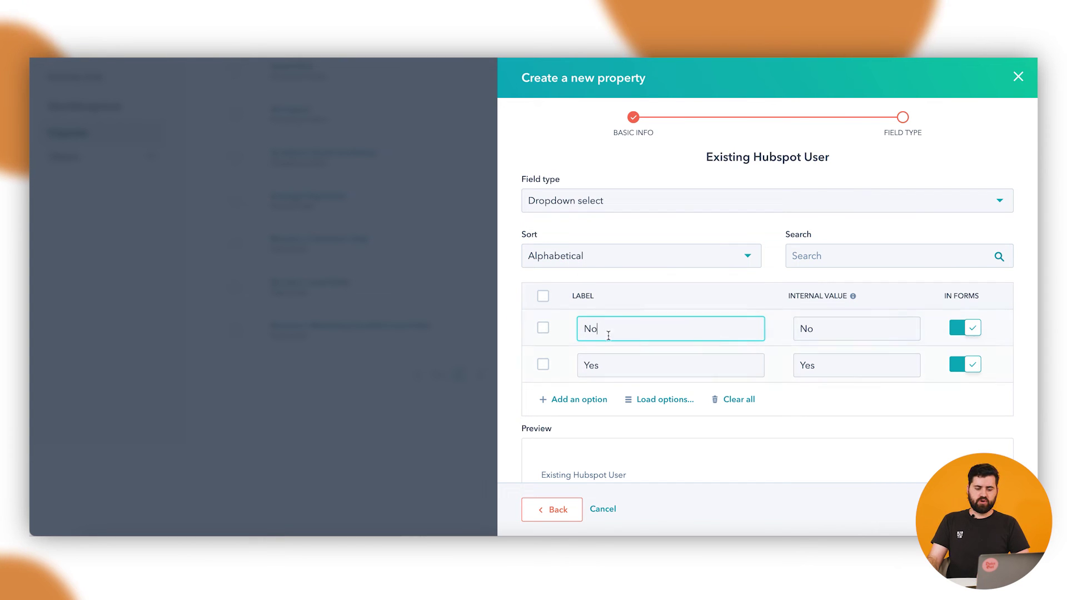
left_click(585, 255)
left_click(578, 289)
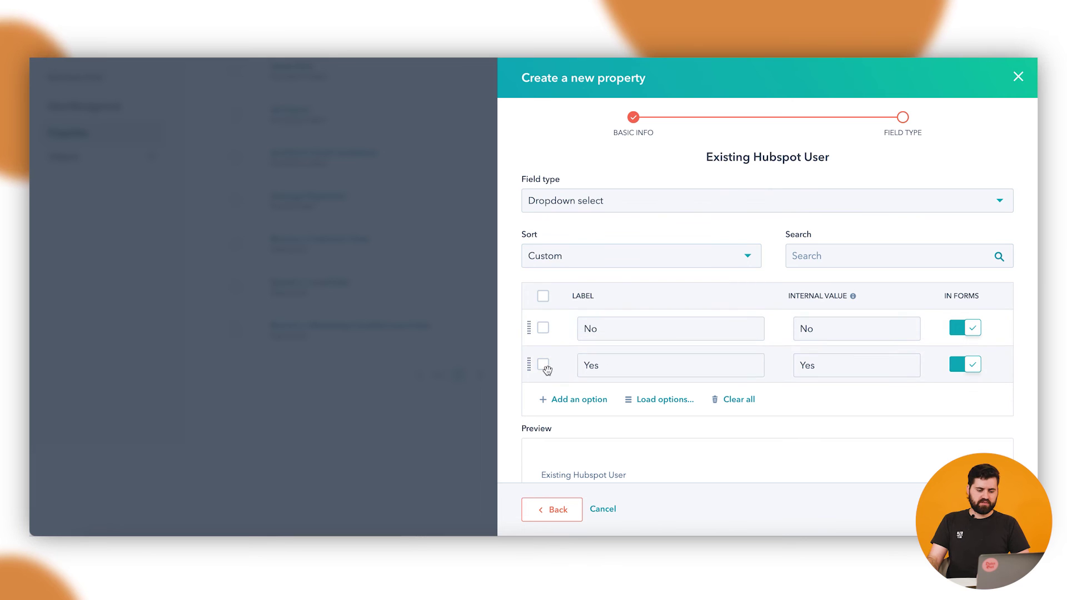
left_click_drag(525, 368, 528, 311)
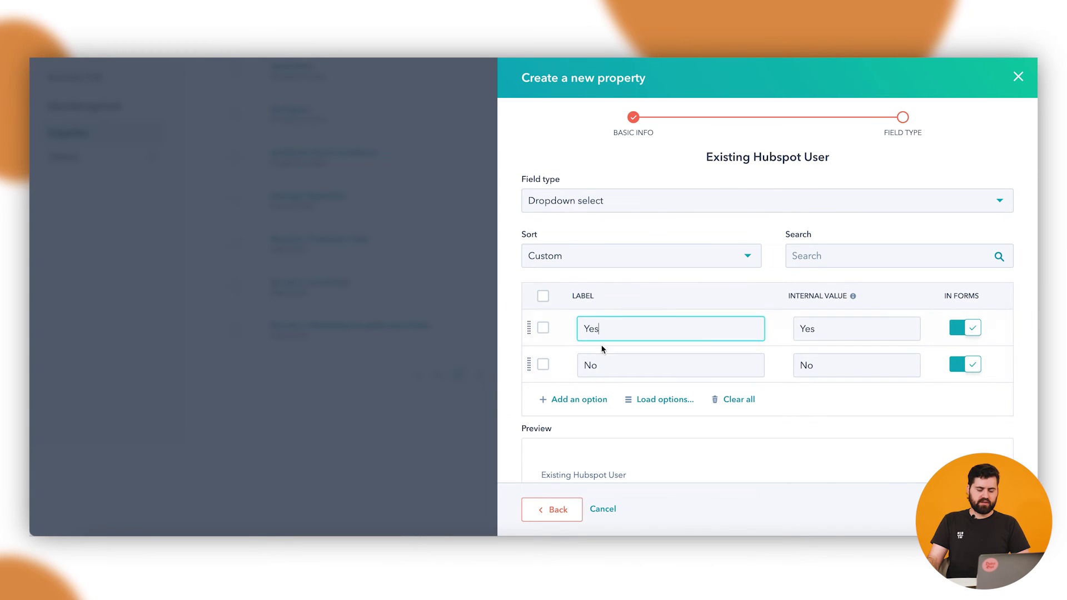
Check the Yes/No choices in the preview dropdown, then create the property
scroll(714, 369, "down", 3)
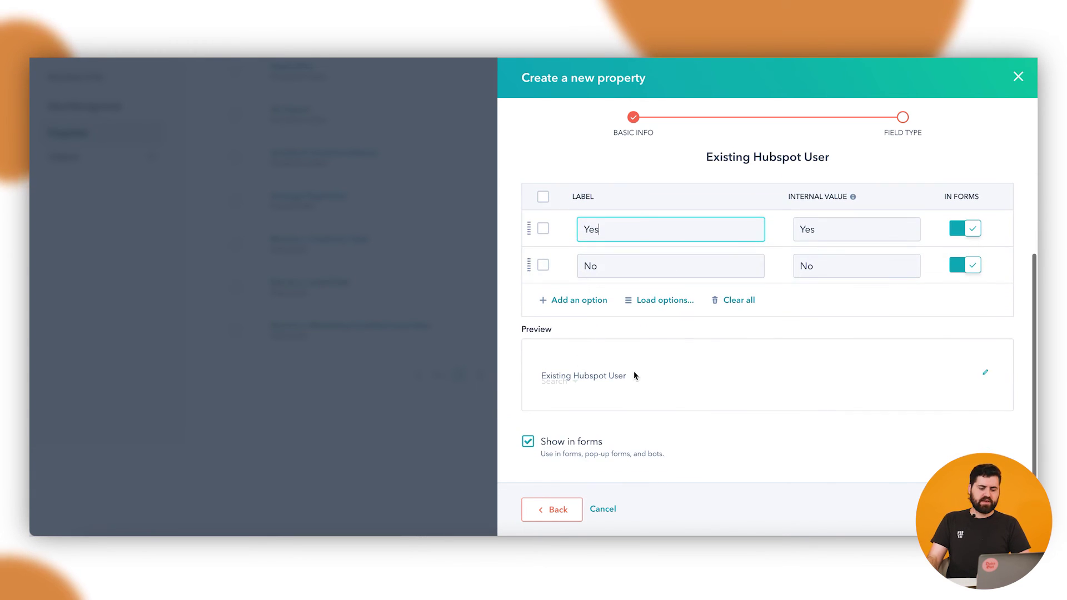
left_click(569, 382)
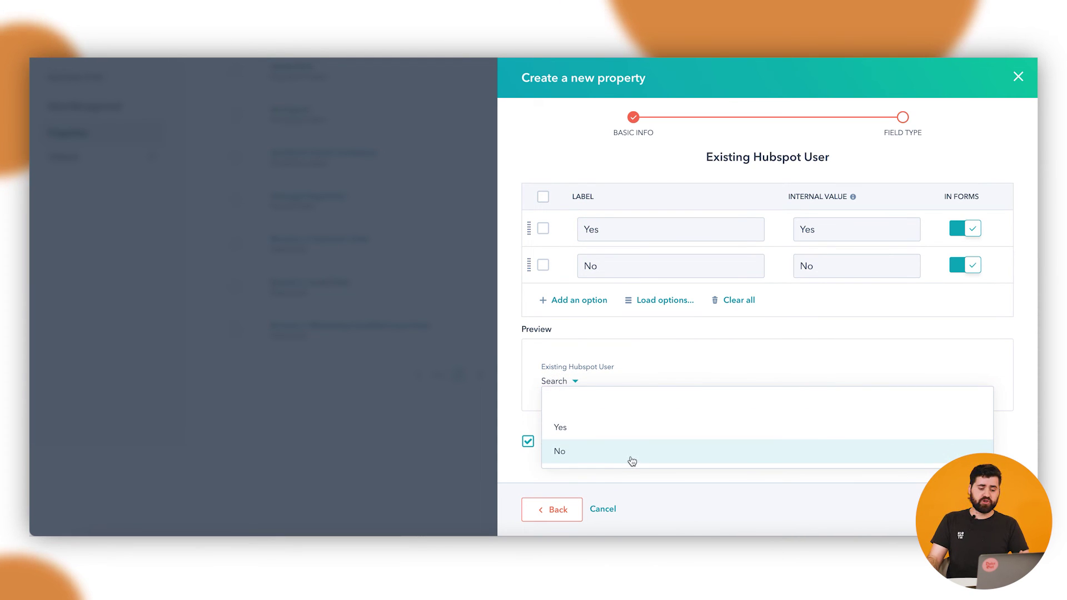
left_click(511, 335)
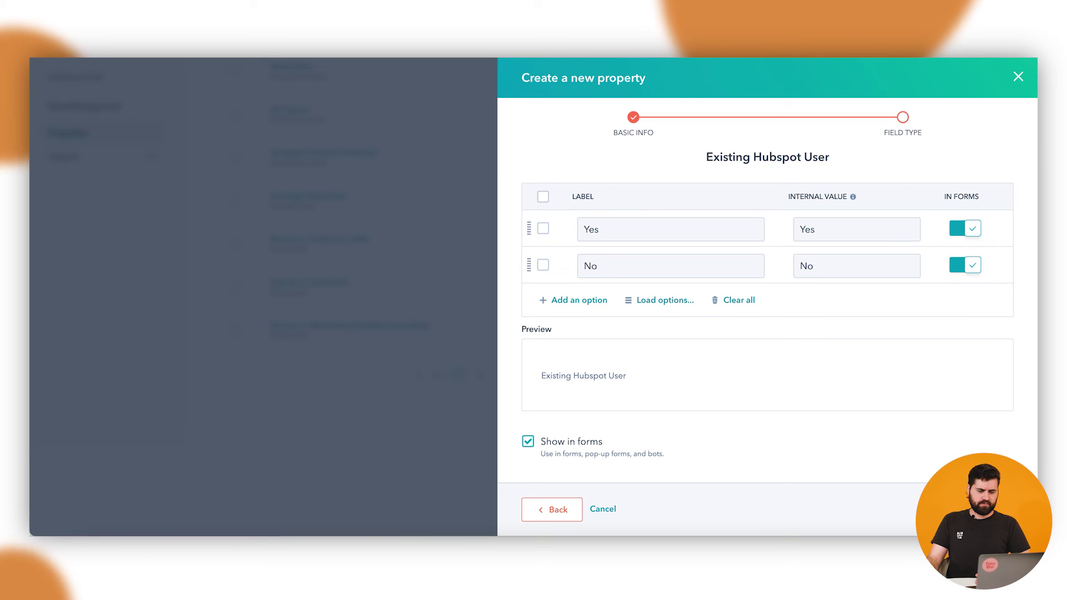
left_click(981, 510)
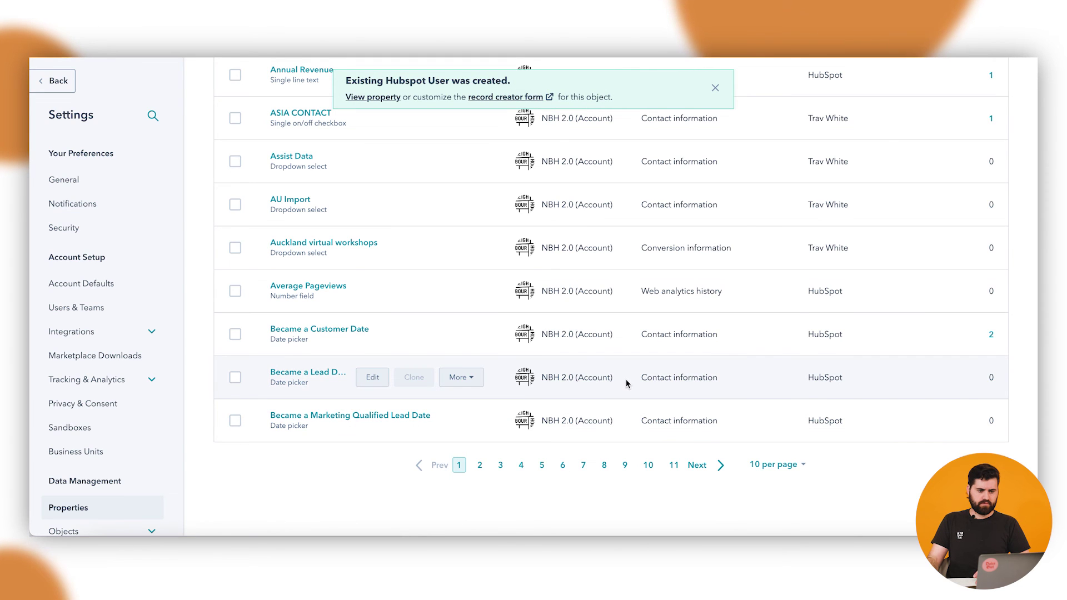
Search the 239 contact properties for the new Hubspot user property
scroll(625, 334, "up", 5)
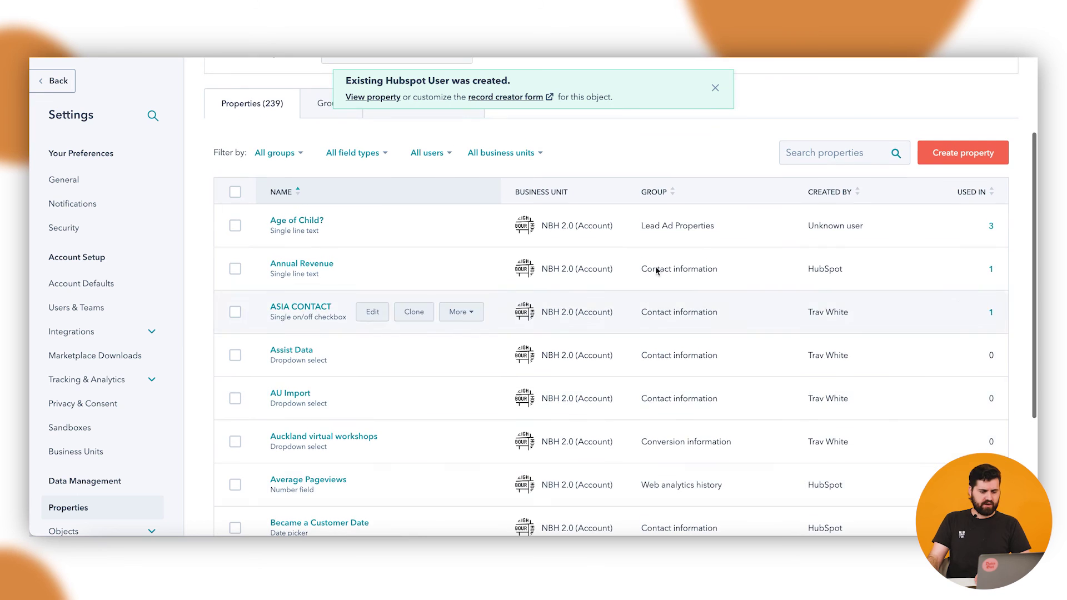
scroll(795, 150, "up", 2)
left_click(803, 216)
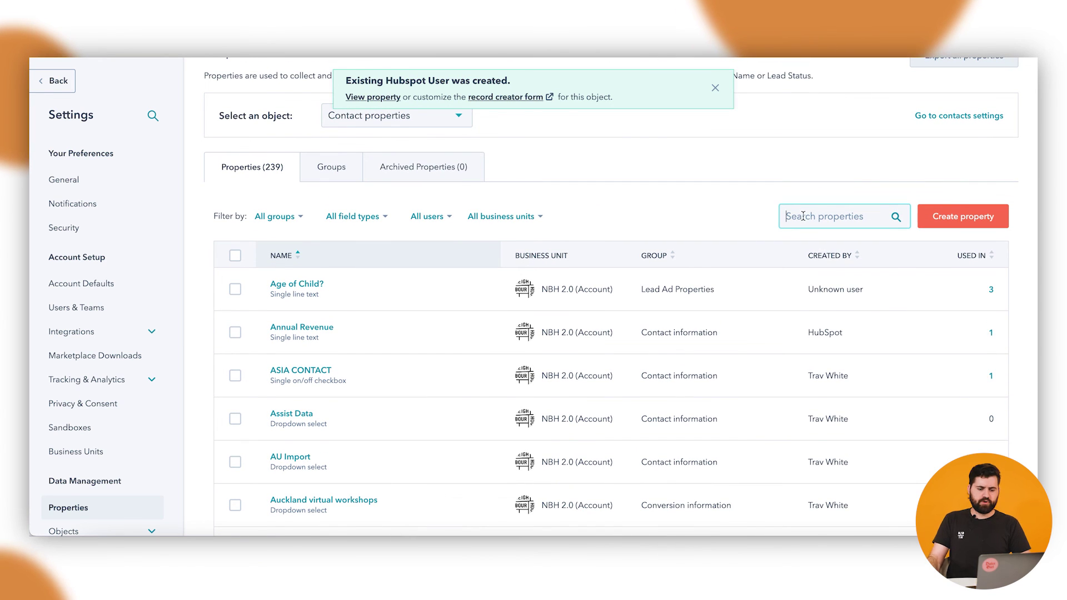
type("hbsp")
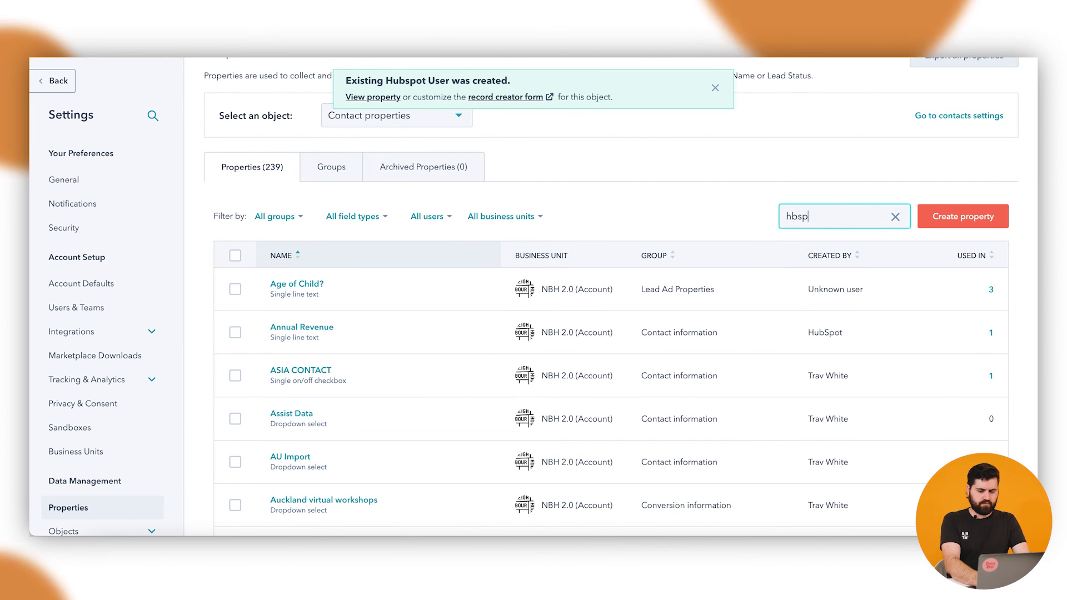
type("ot user")
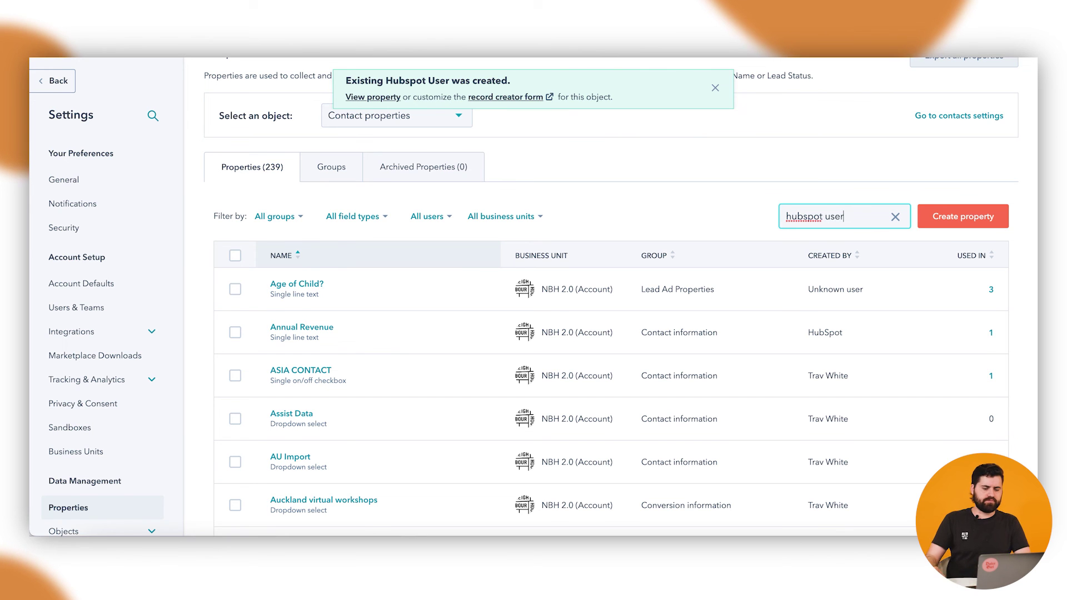